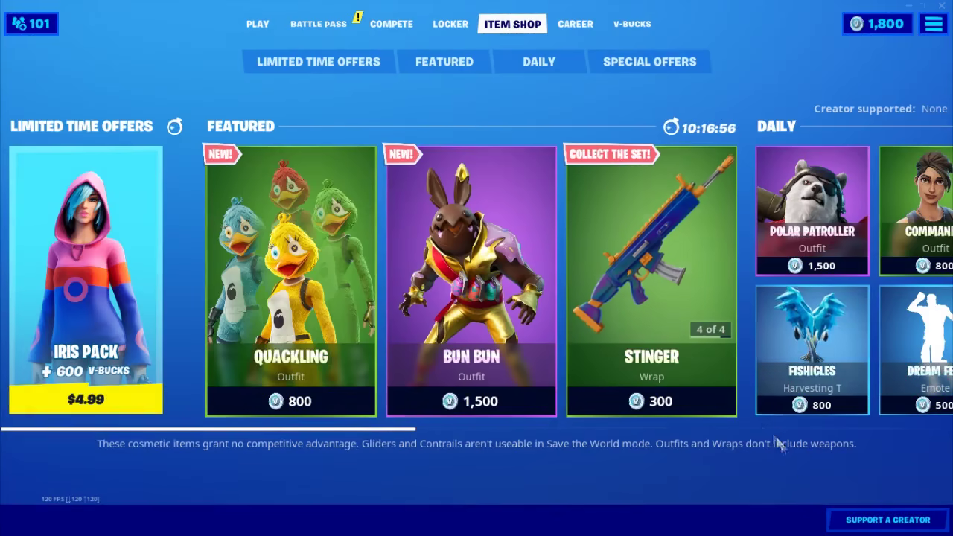
Step: Declare support for the creator code Reknotic in the Item Shop
click(855, 522)
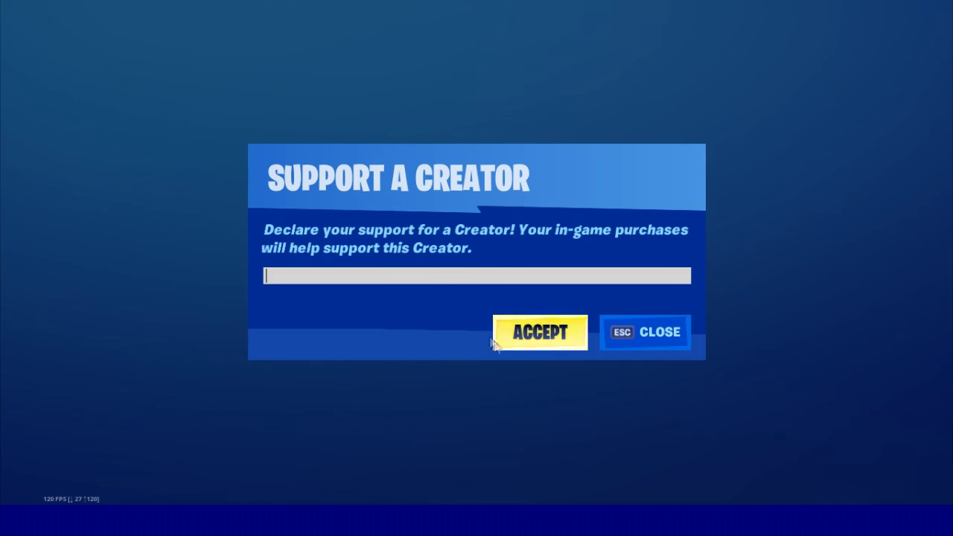
text(Reknotic)
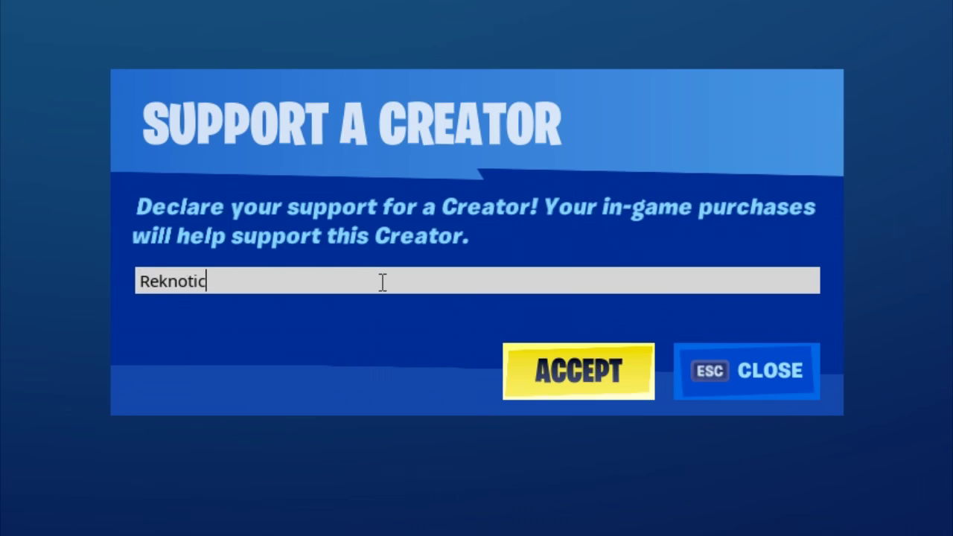
click(568, 375)
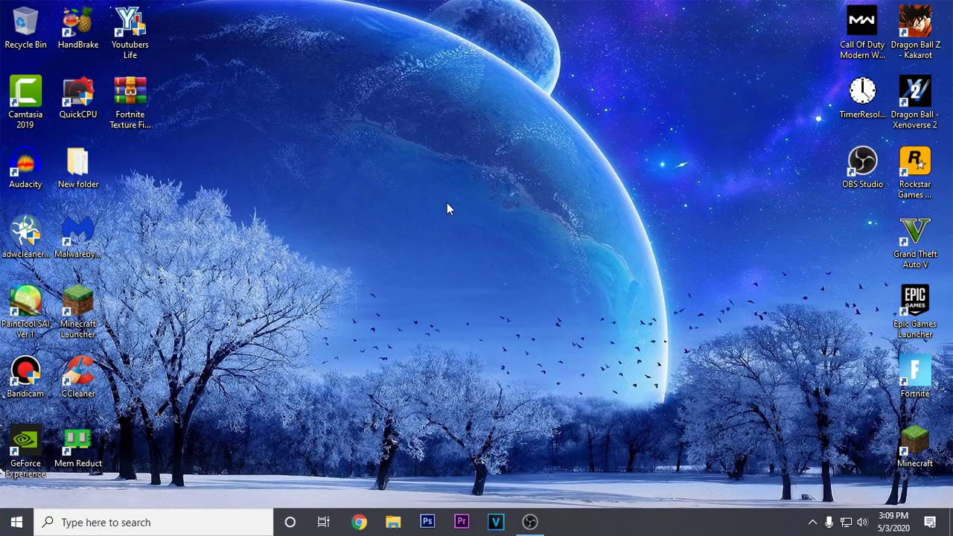
Step: Search Windows for %localappdata% and open the matching file folder
click(156, 517)
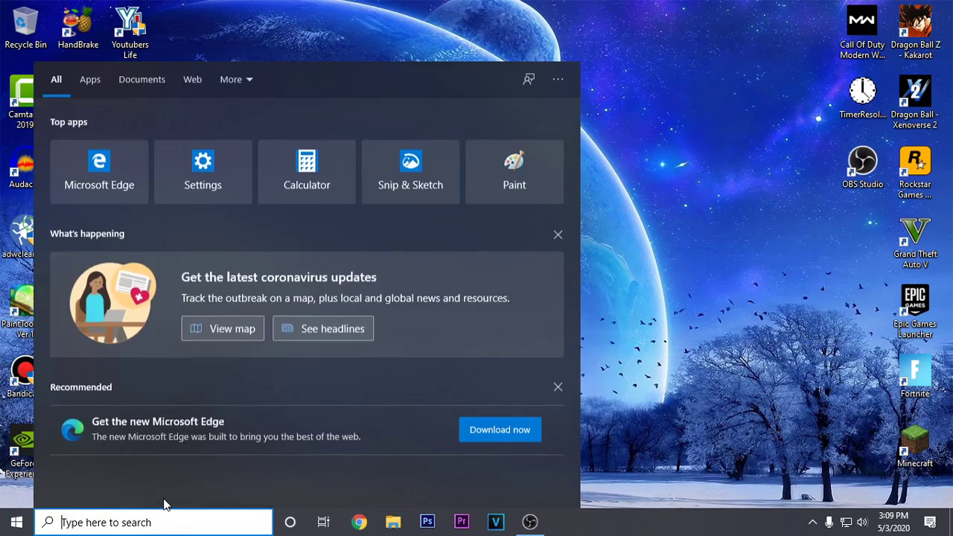
text(%localap)
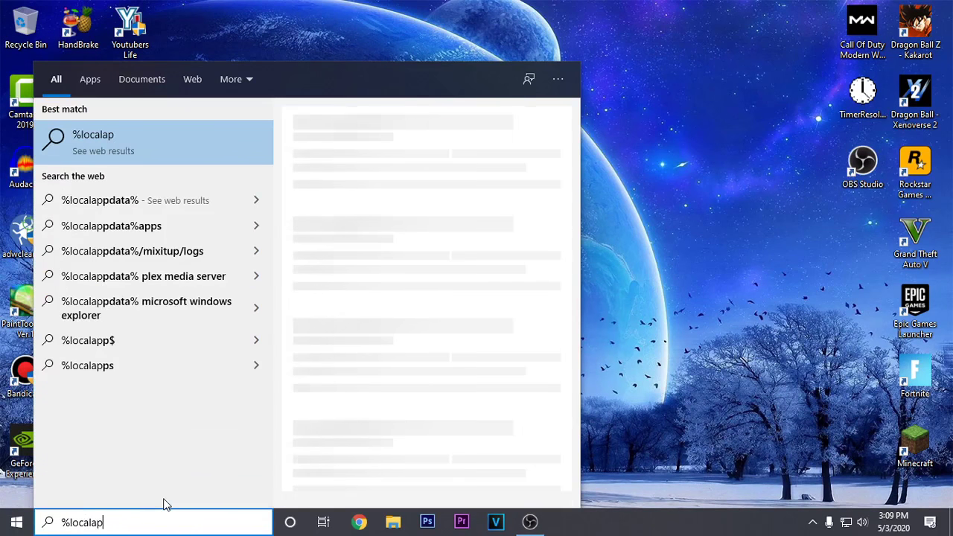
text(pdata%)
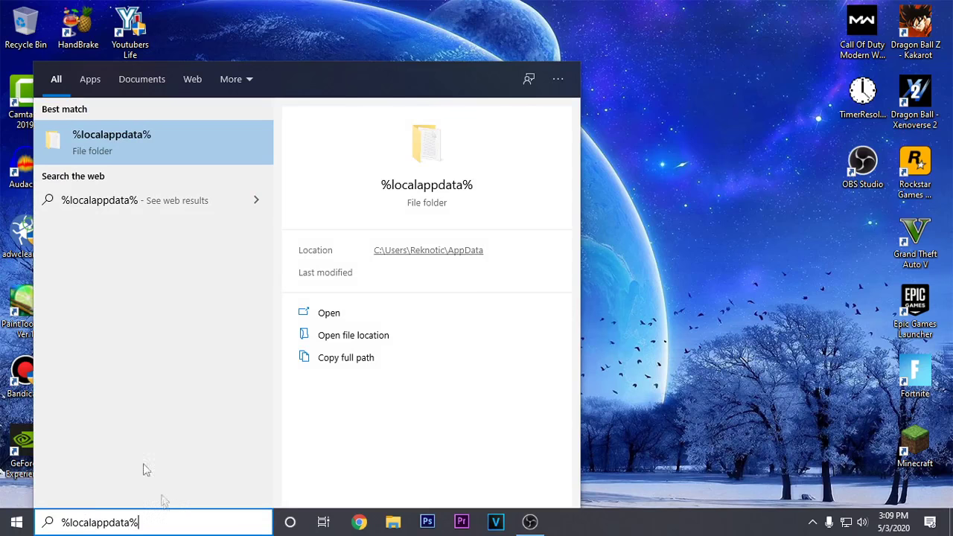
click(149, 147)
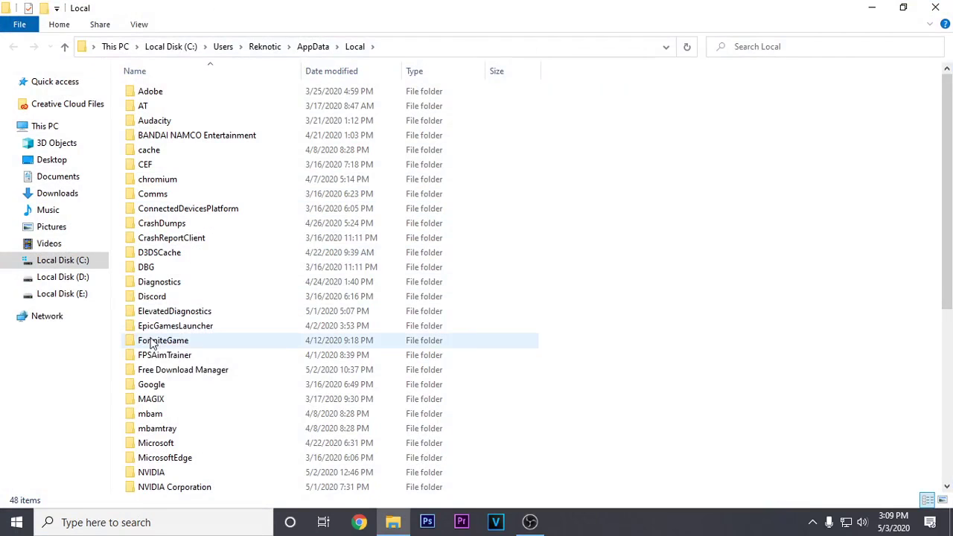
Step: Go into FortniteGame, Saved, Config and WindowsClient to reach the game's configuration file
double_click(183, 349)
click(186, 91)
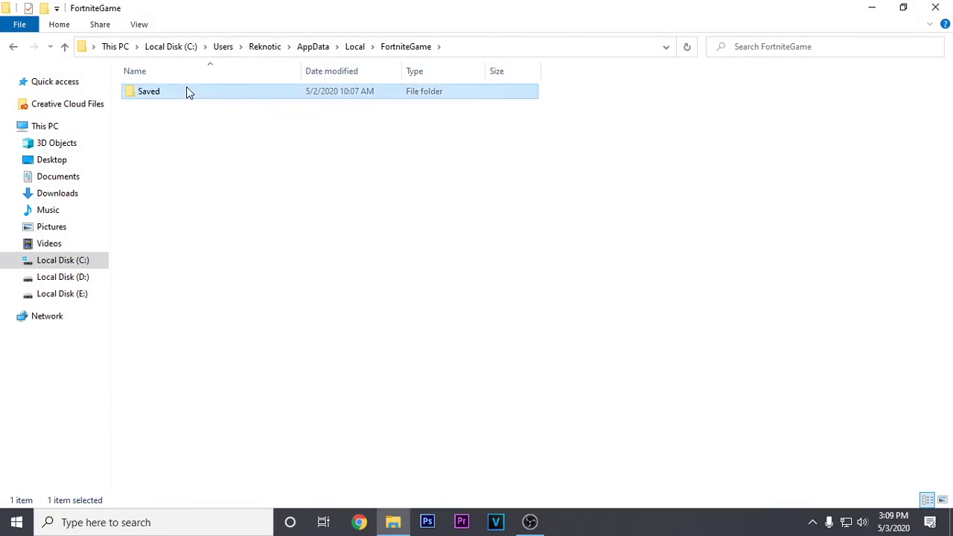
double_click(186, 91)
double_click(164, 106)
double_click(210, 111)
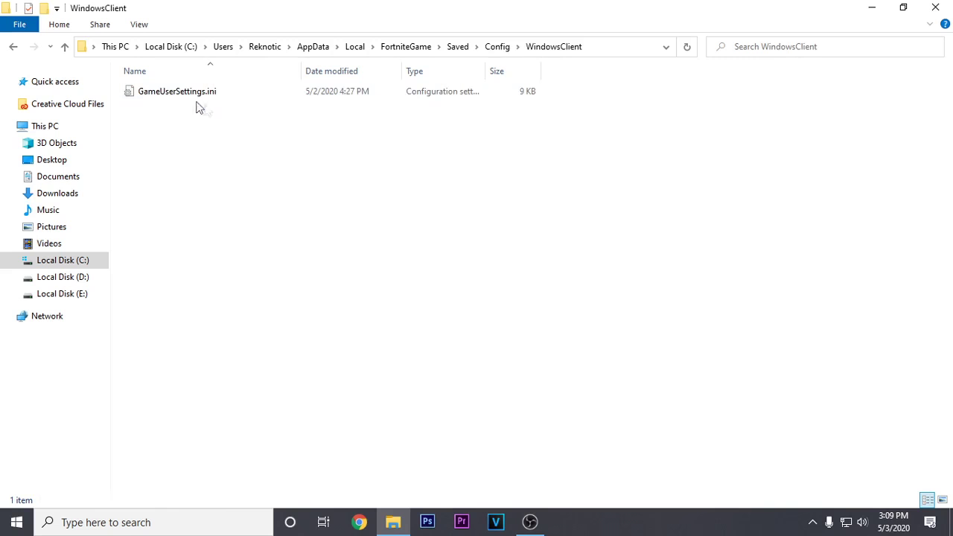
Step: Make sure the Read-only attribute of GameUserSettings.ini is cleared and apply its properties
right_click(174, 93)
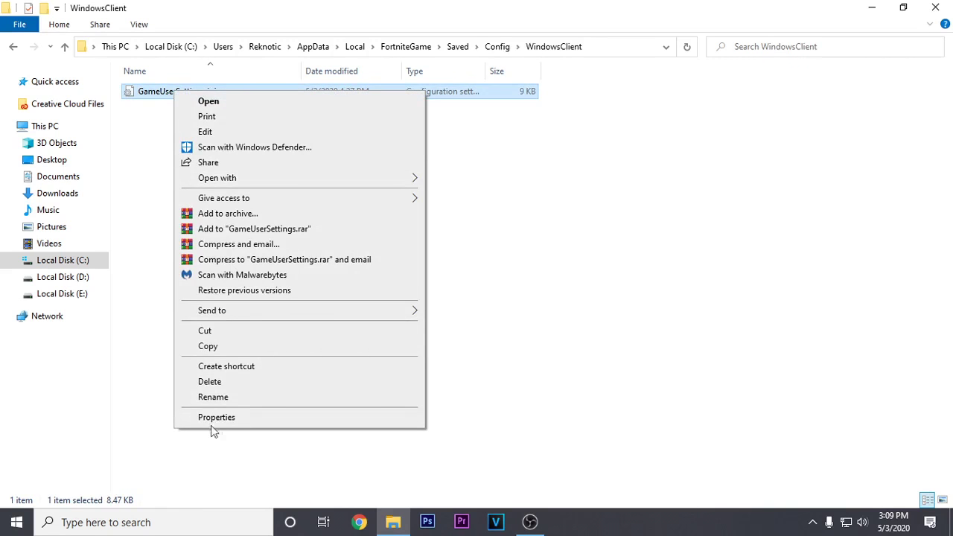
click(298, 420)
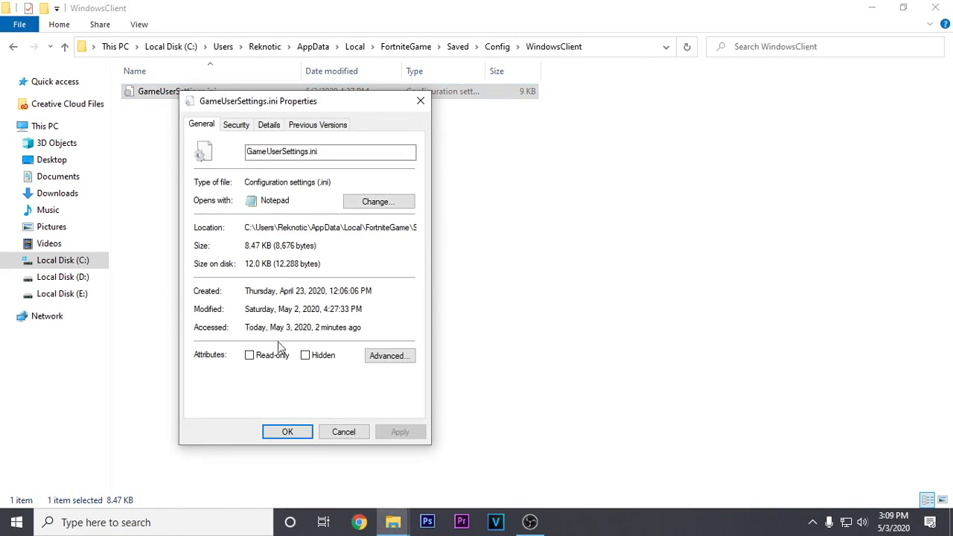
click(255, 359)
click(255, 359)
click(400, 433)
click(289, 434)
Step: Open GameUserSettings.ini for editing and enter 60 as the whole-number part of FrameRateLimit
right_click(210, 99)
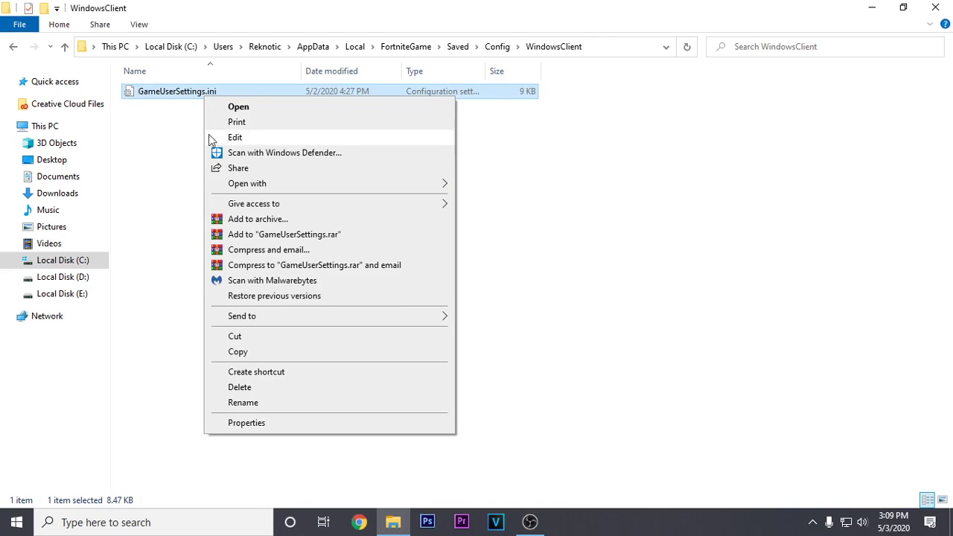
click(235, 137)
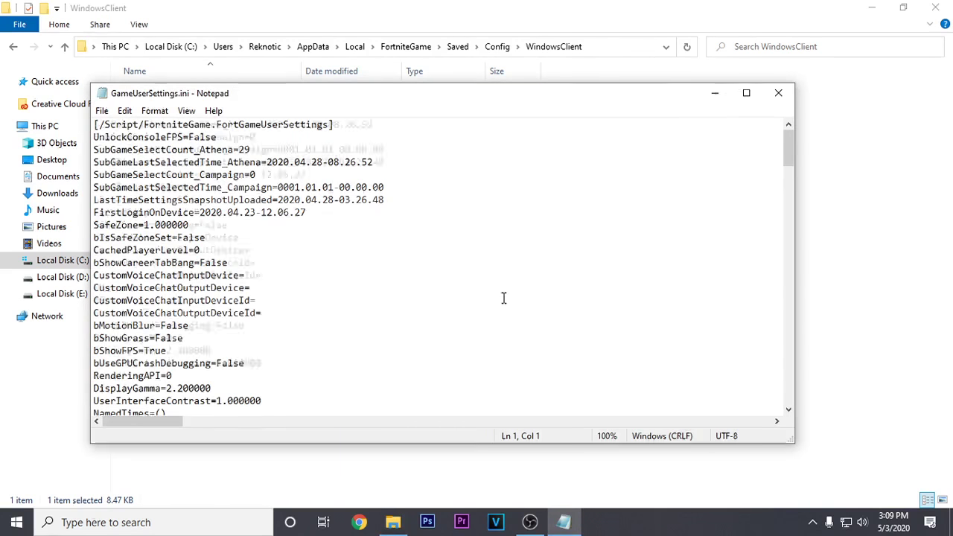
scroll(503, 298, down, 8)
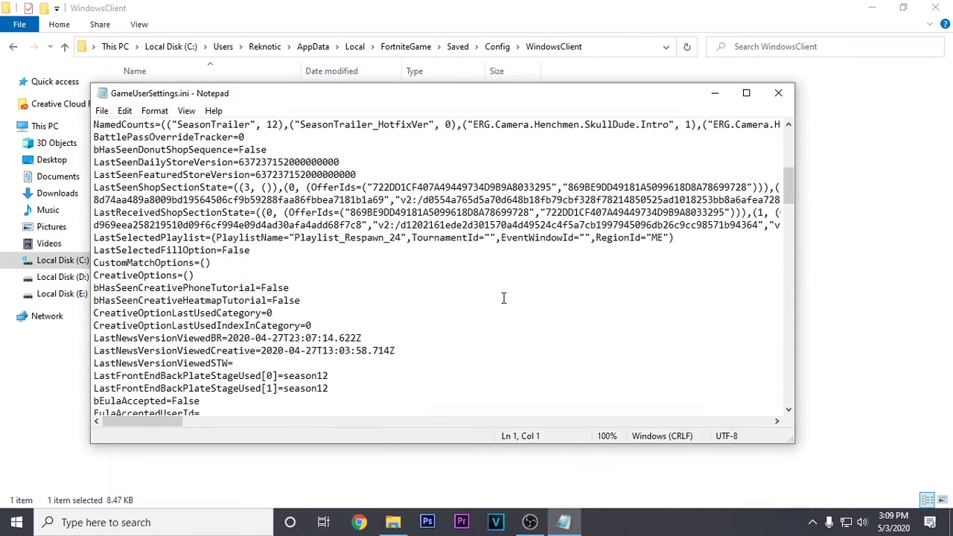
scroll(504, 298, down, 12)
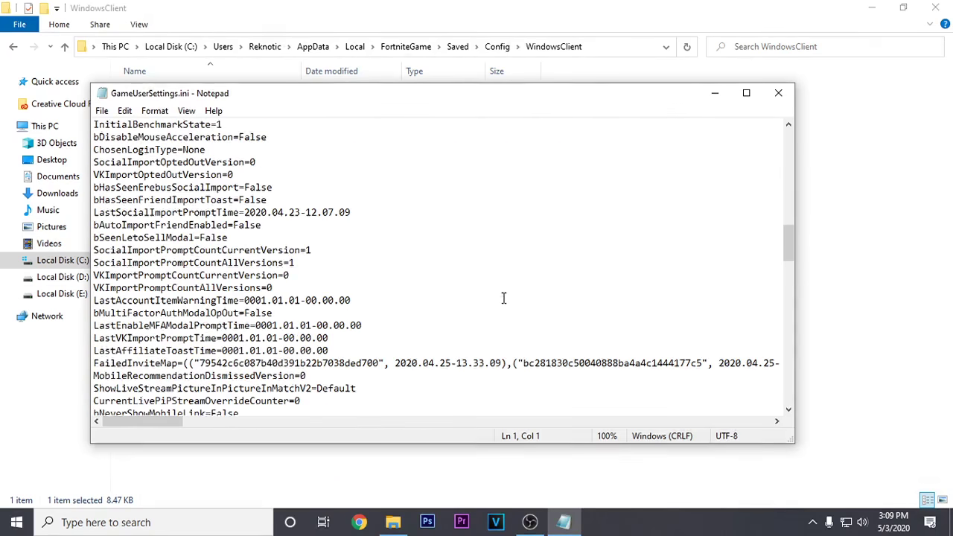
scroll(503, 298, down, 4)
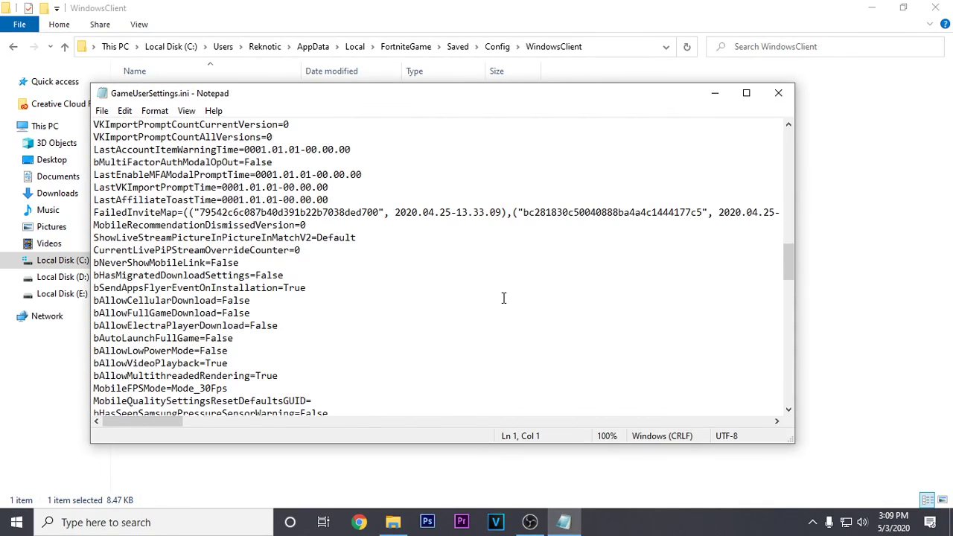
scroll(503, 298, down, 10)
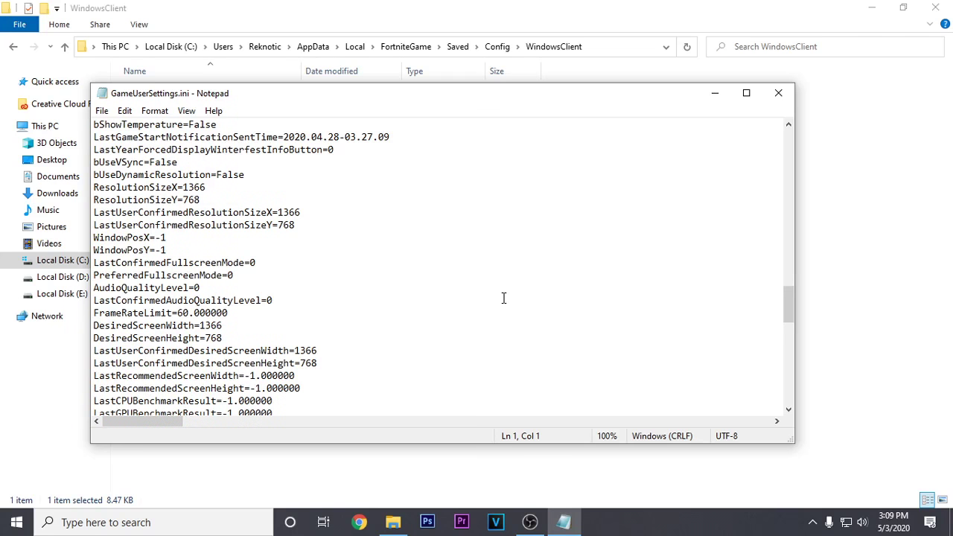
scroll(310, 319, down, 1)
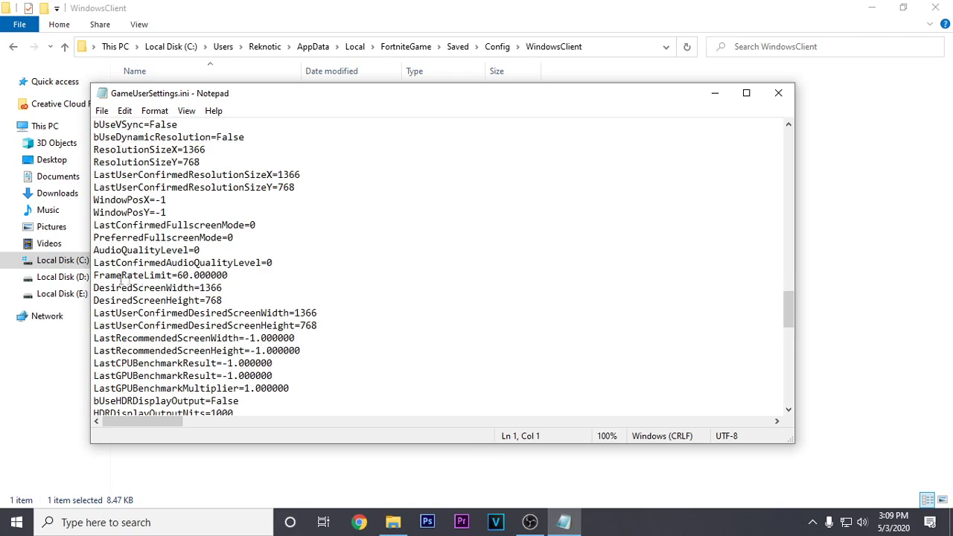
mouse_move(178, 275)
mouse_down()
mouse_move(233, 280)
mouse_move(189, 275)
mouse_up()
text(60)
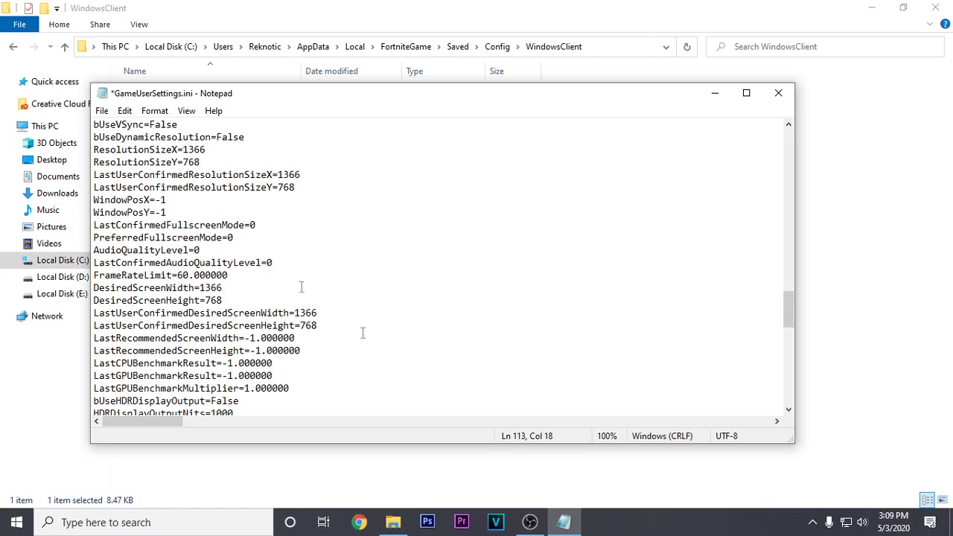
Step: Try 144 and 240 as alternative FrameRateLimit values
key(BackSpace)
key(BackSpace)
text(144)
key(BackSpace)
key(BackSpace)
key(BackSpace)
text(240)
Step: Set FrameRateLimit to 60.000000, then save and close GameUserSettings.ini
drag(177, 275, 195, 275)
text(60)
scroll(246, 281, down, 5)
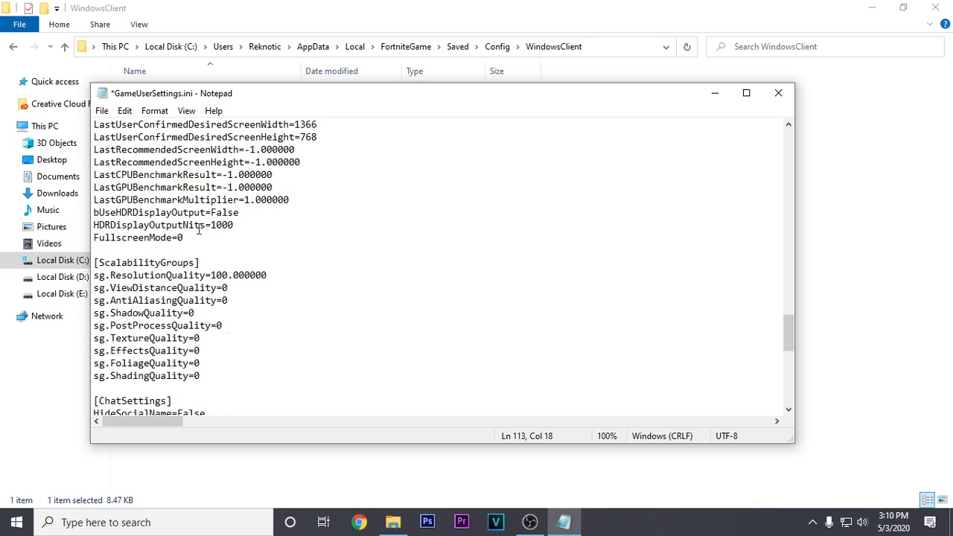
click(103, 112)
click(128, 176)
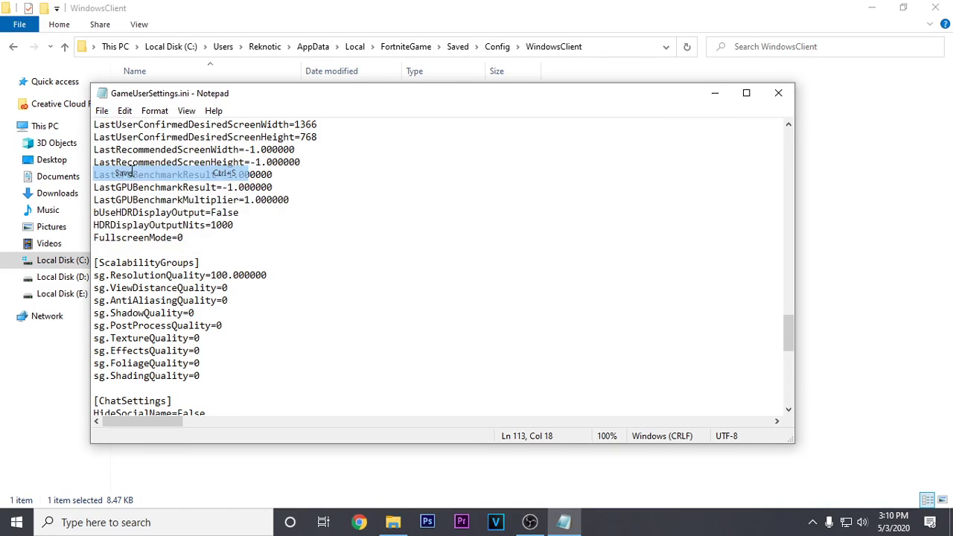
click(779, 91)
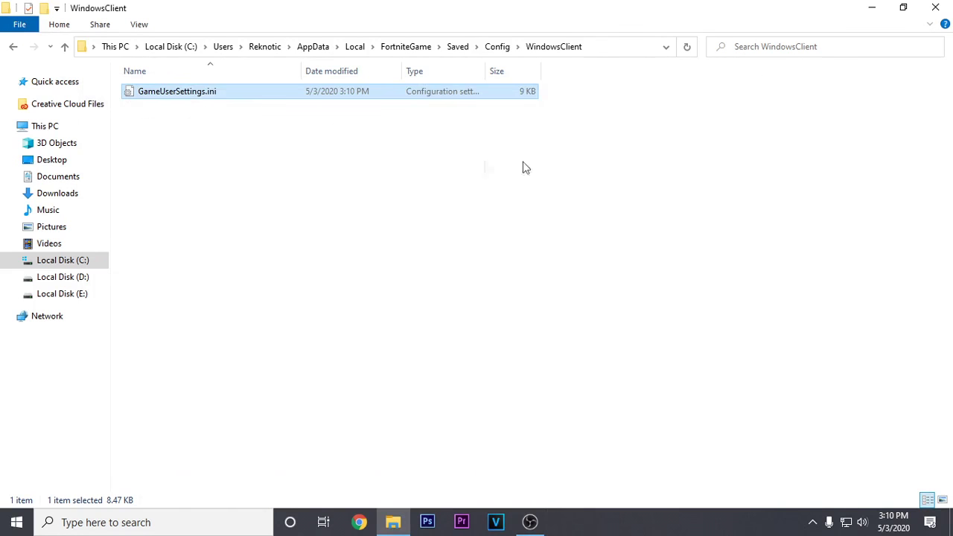
Step: Make GameUserSettings.ini read-only, apply the change and close the WindowsClient folder
right_click(195, 93)
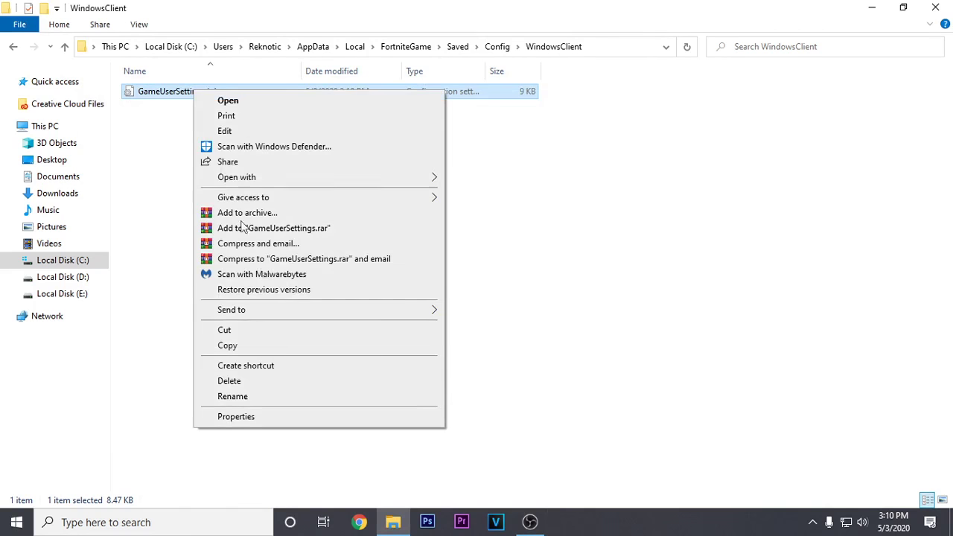
click(290, 417)
click(297, 358)
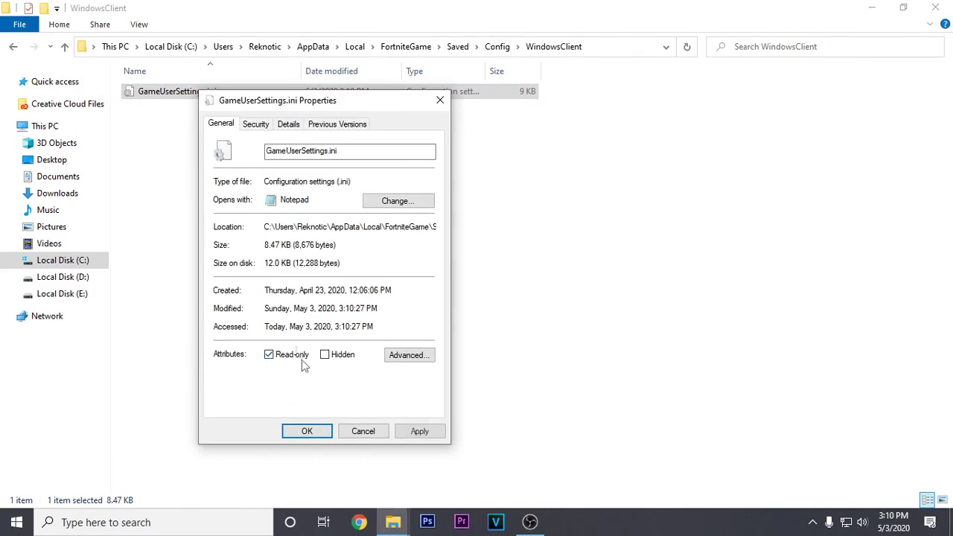
click(419, 432)
click(305, 432)
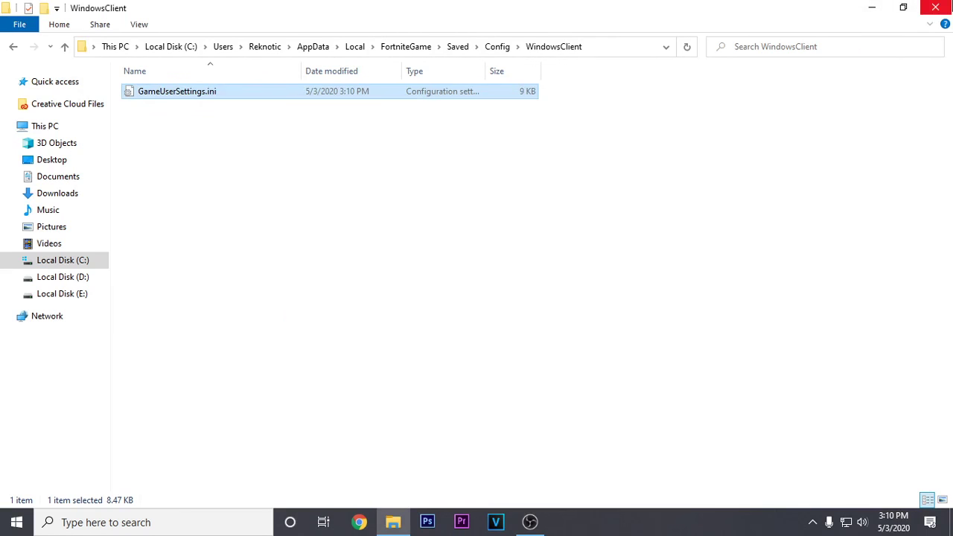
click(936, 8)
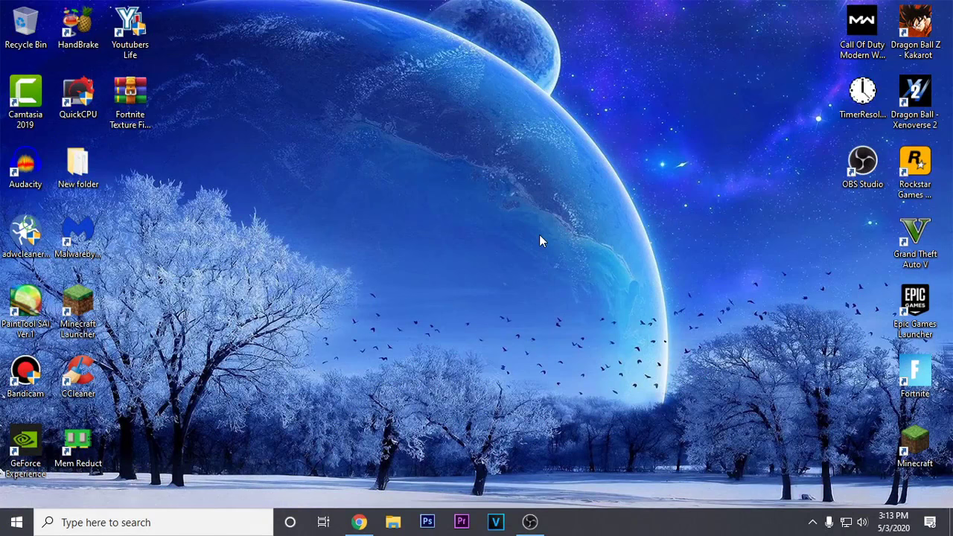
Step: In Chrome, dismiss the extension offers and download the Fortnite texture fix pack archive from the brskins.com page through UploadHub
click(130, 93)
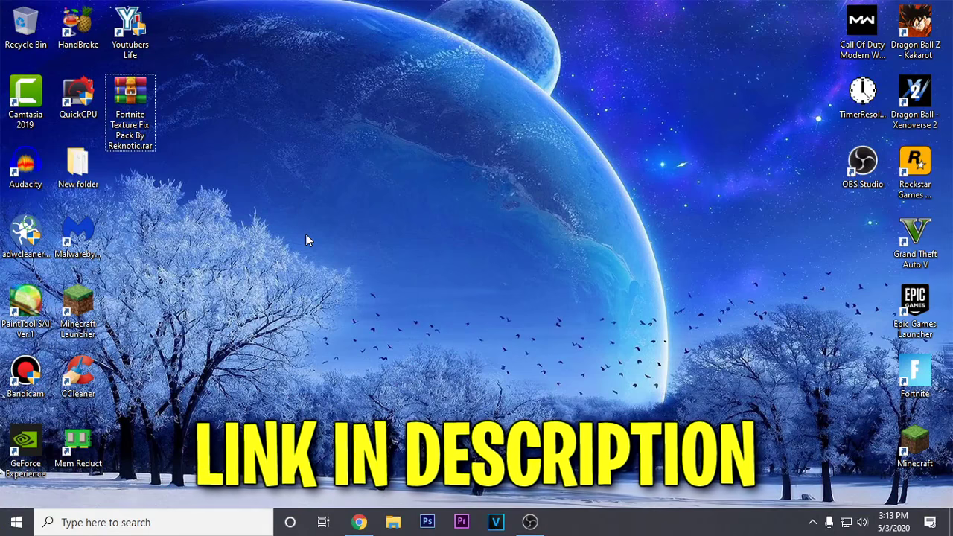
click(359, 522)
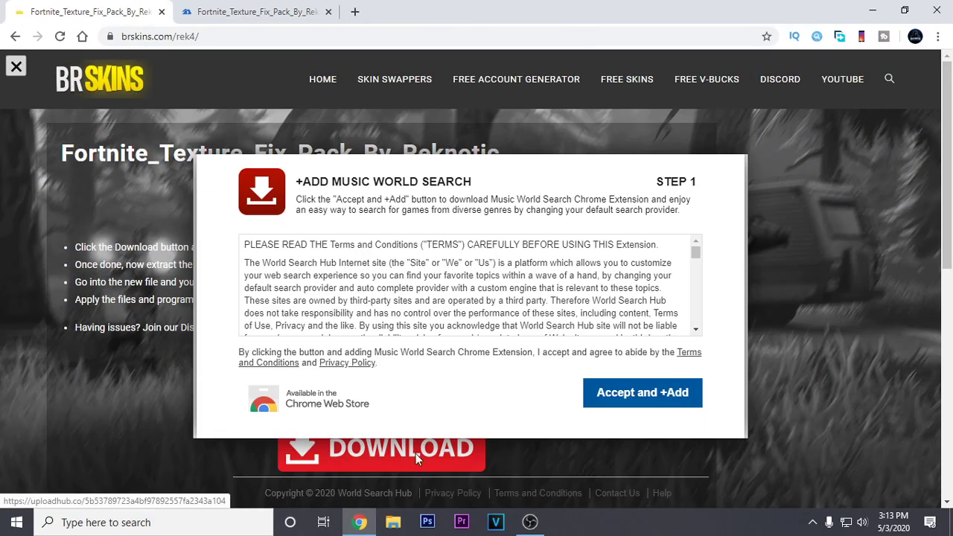
click(387, 449)
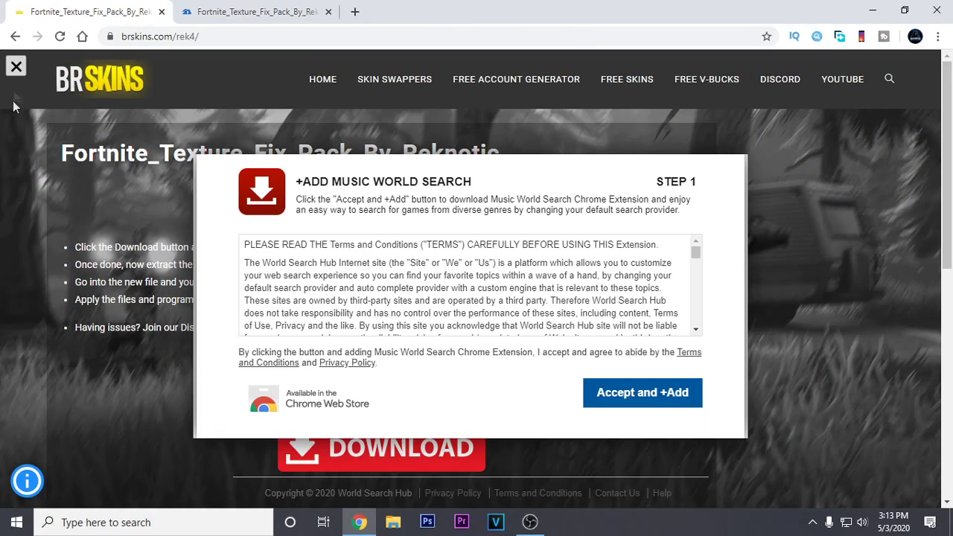
click(16, 69)
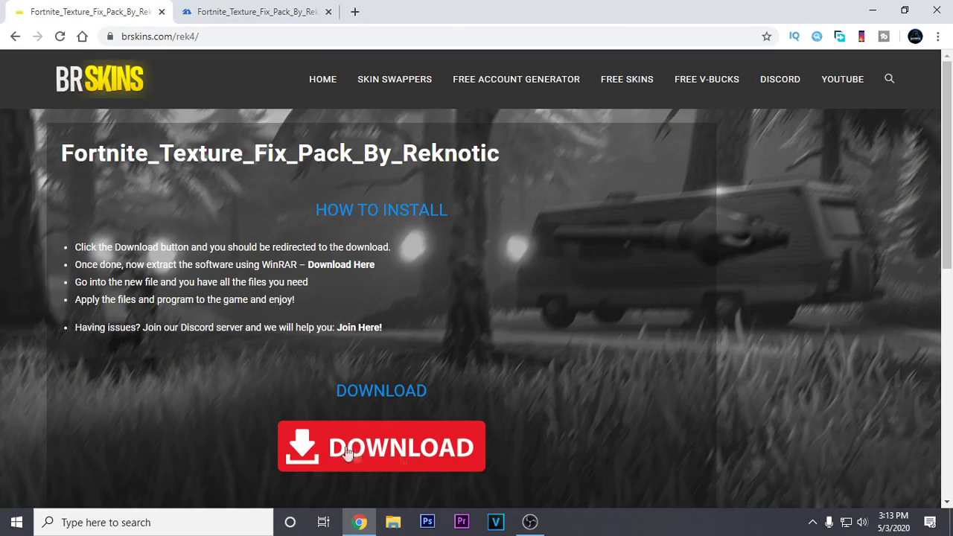
click(324, 443)
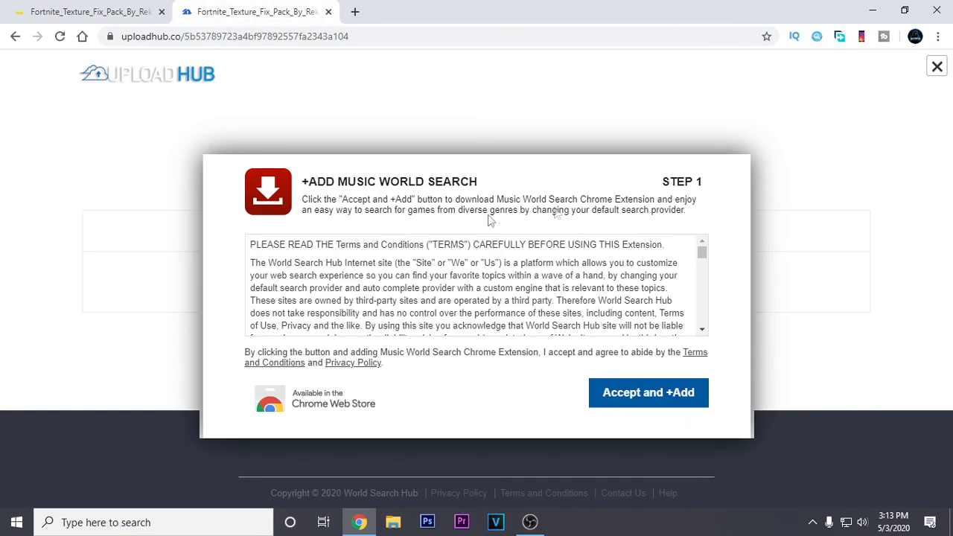
click(937, 68)
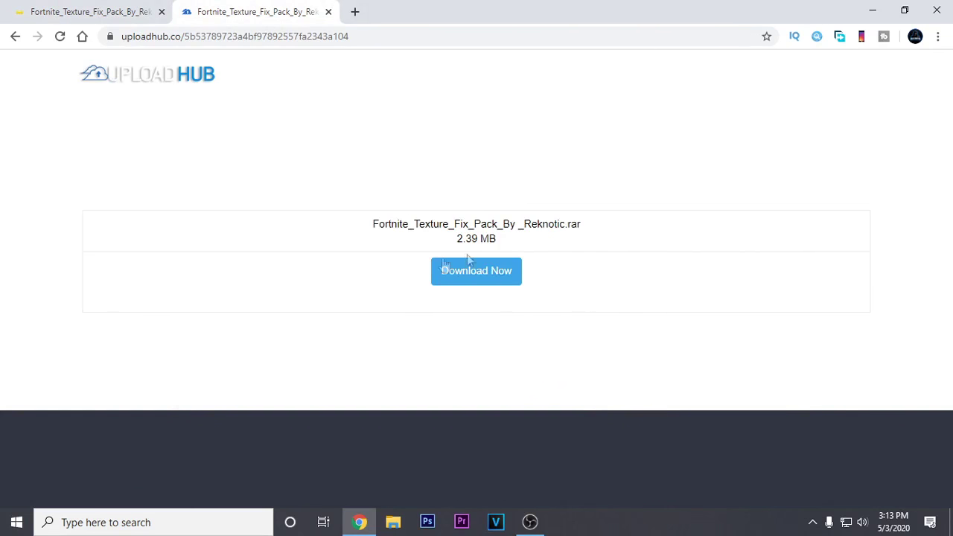
click(511, 276)
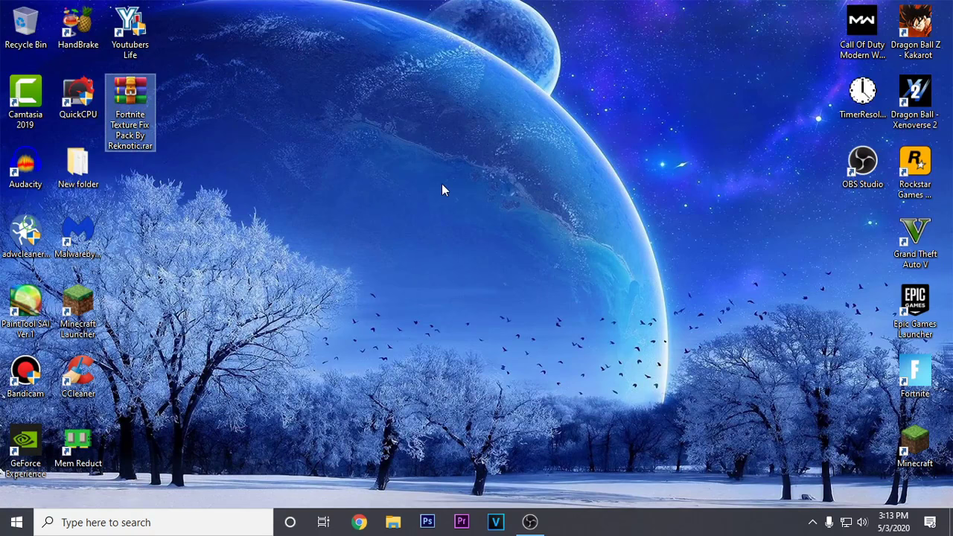
Step: Extract the Fortnite Texture Fix Pack archive on the desktop into its own folder of the same name
right_click(136, 118)
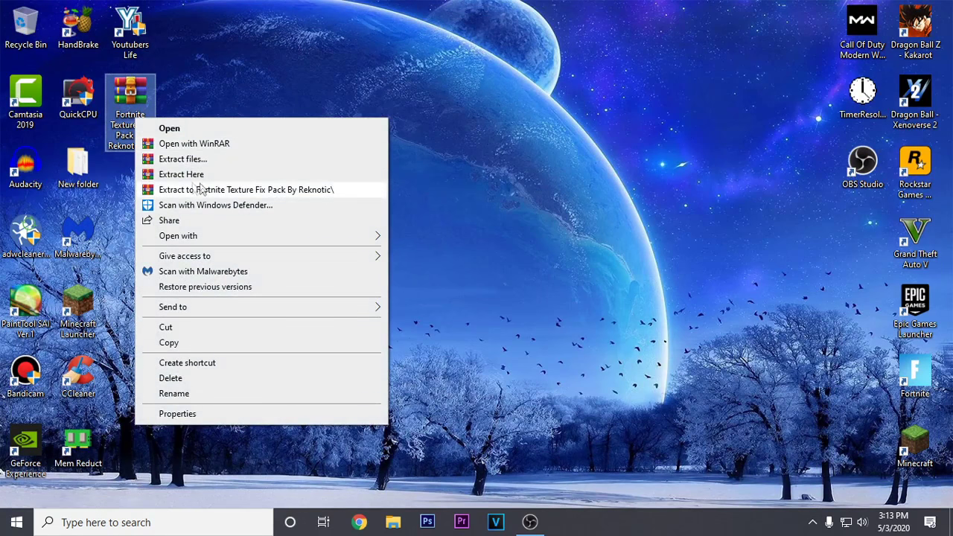
click(292, 189)
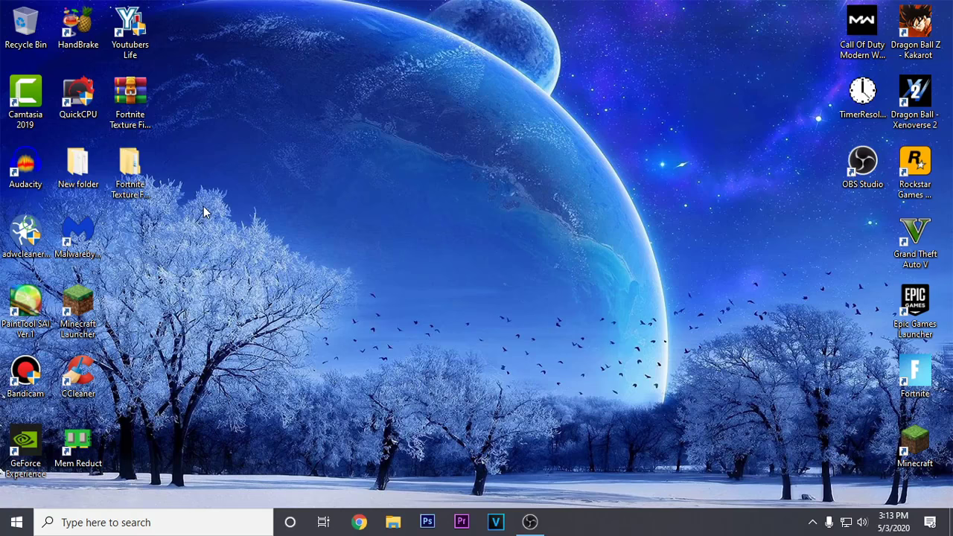
Step: Open the extracted Fortnite Texture Fix Pack folder and go into its Fortnite Priority subfolder
double_click(129, 170)
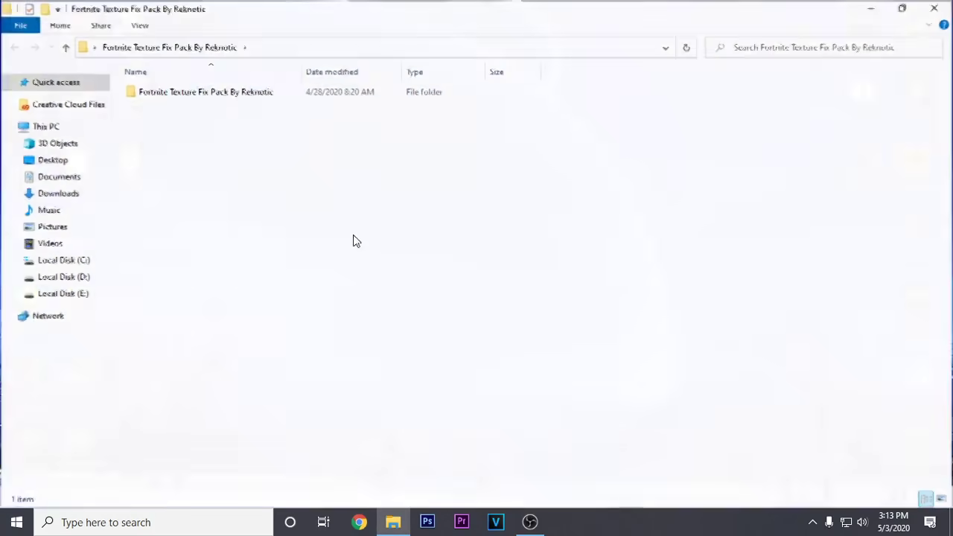
double_click(206, 96)
click(171, 96)
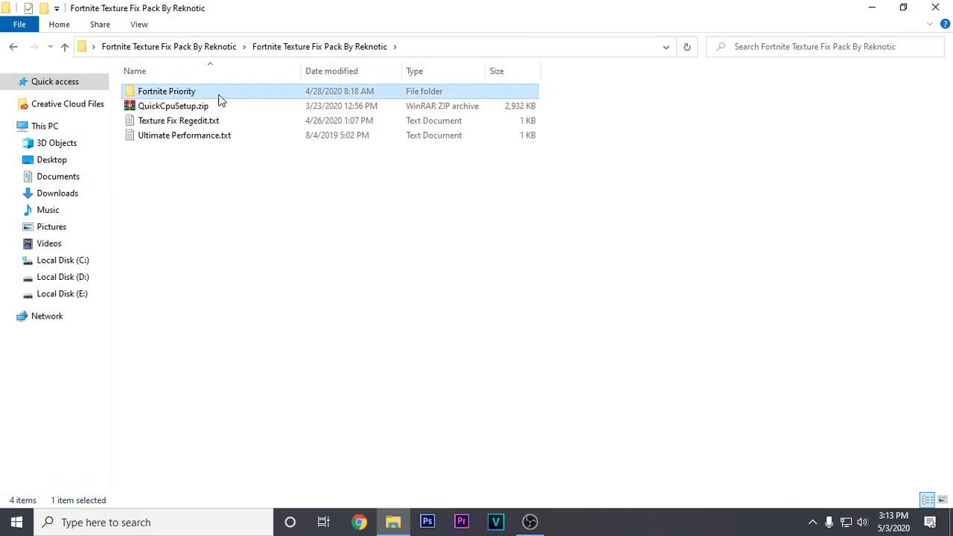
double_click(218, 95)
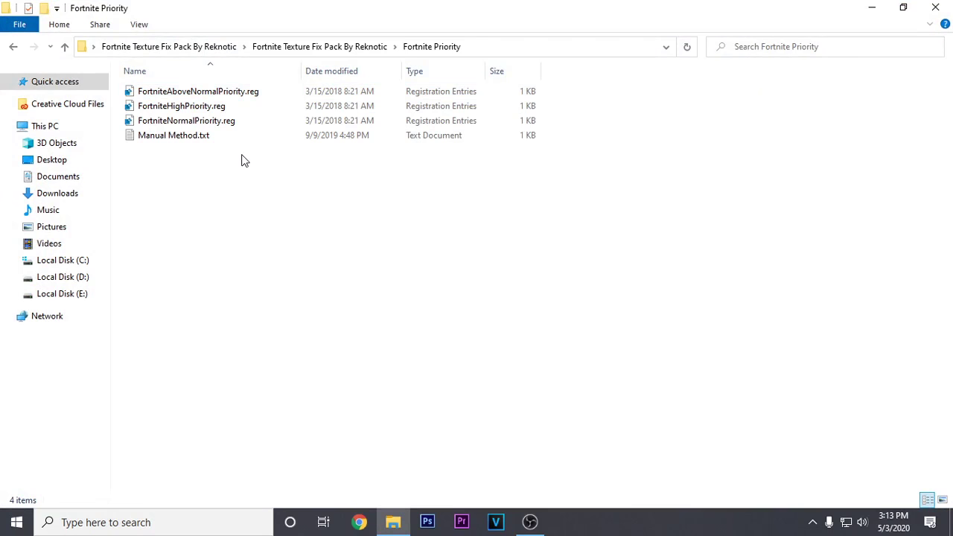
Step: Review the three priority registry files and read the instructions in Manual Method.txt, closing the note when done
click(204, 92)
shift+click(220, 122)
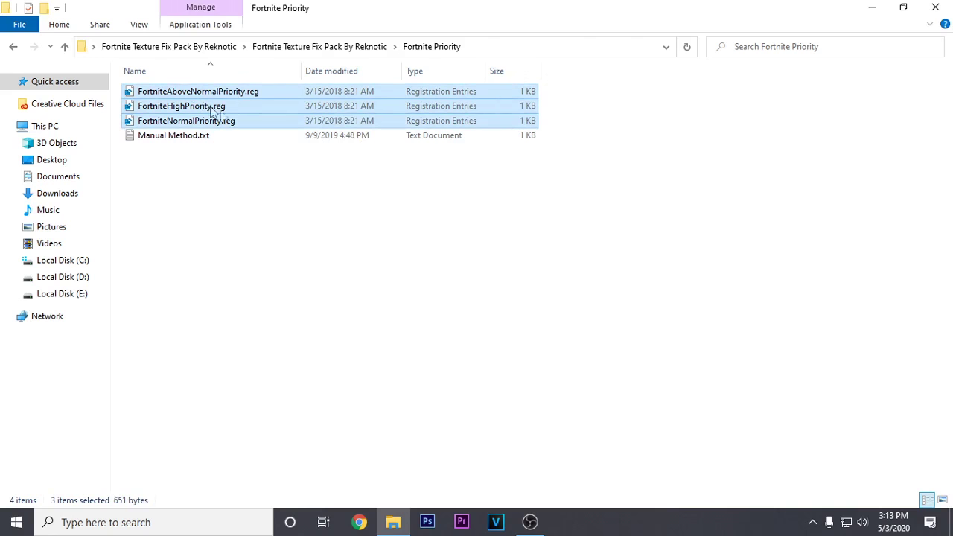
double_click(187, 138)
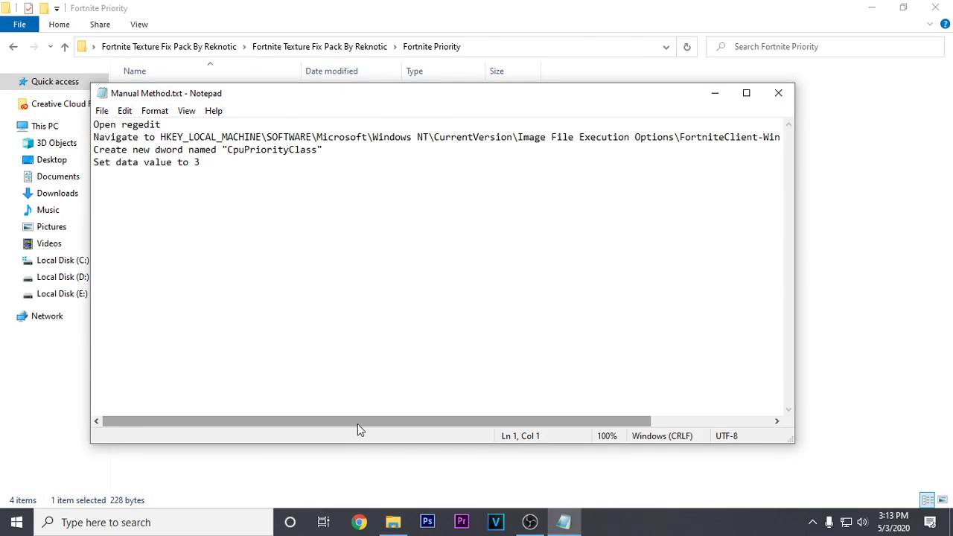
drag(350, 422, 326, 422)
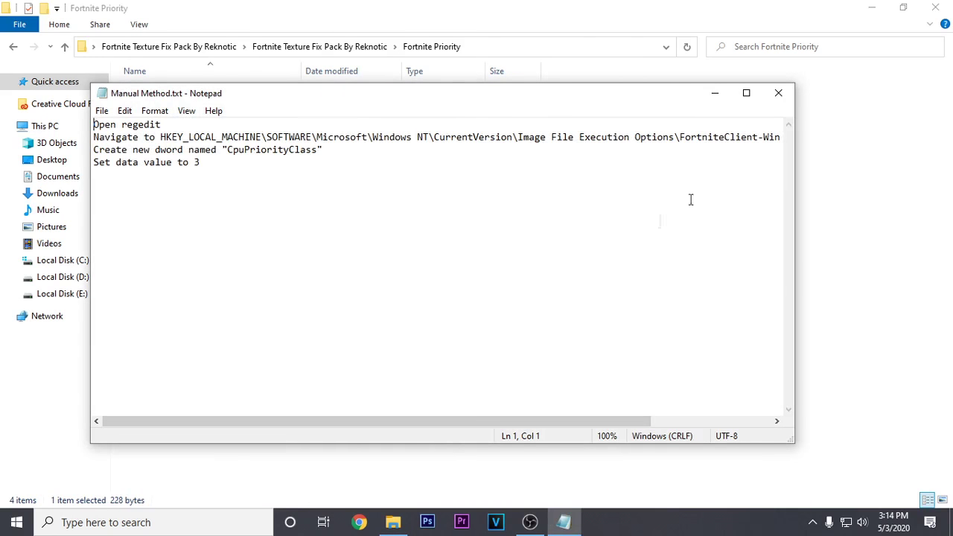
click(779, 93)
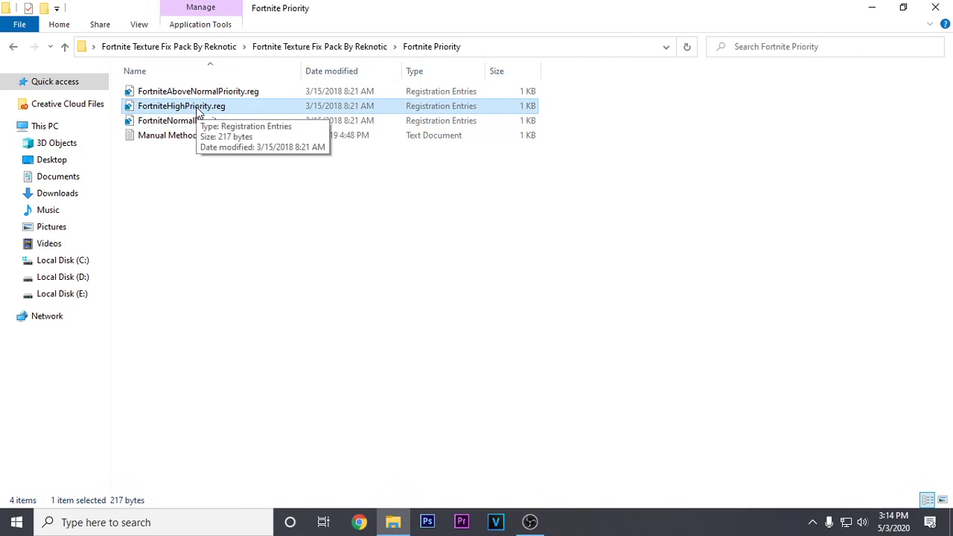
Step: Merge FortniteHighPriority.reg into the Windows registry and dismiss the confirmation
right_click(197, 110)
click(299, 119)
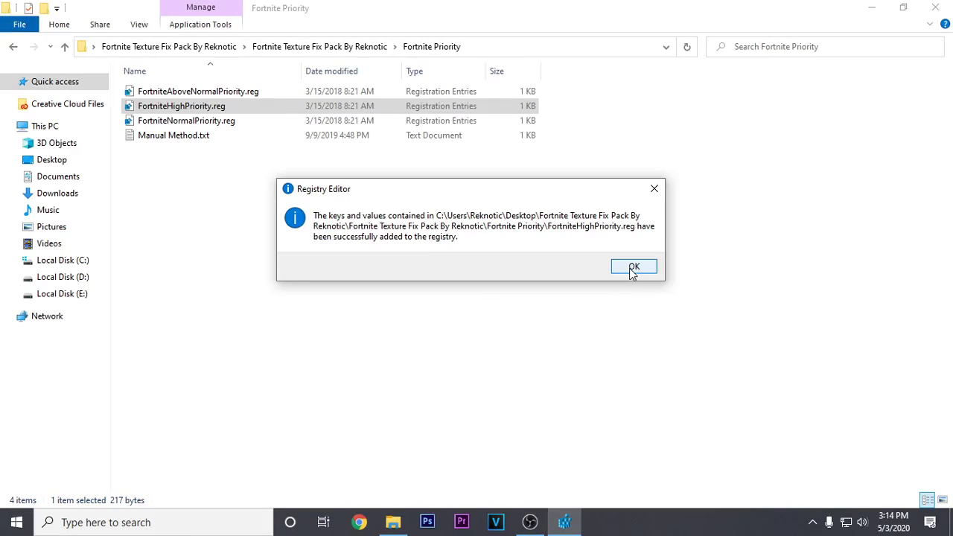
click(630, 269)
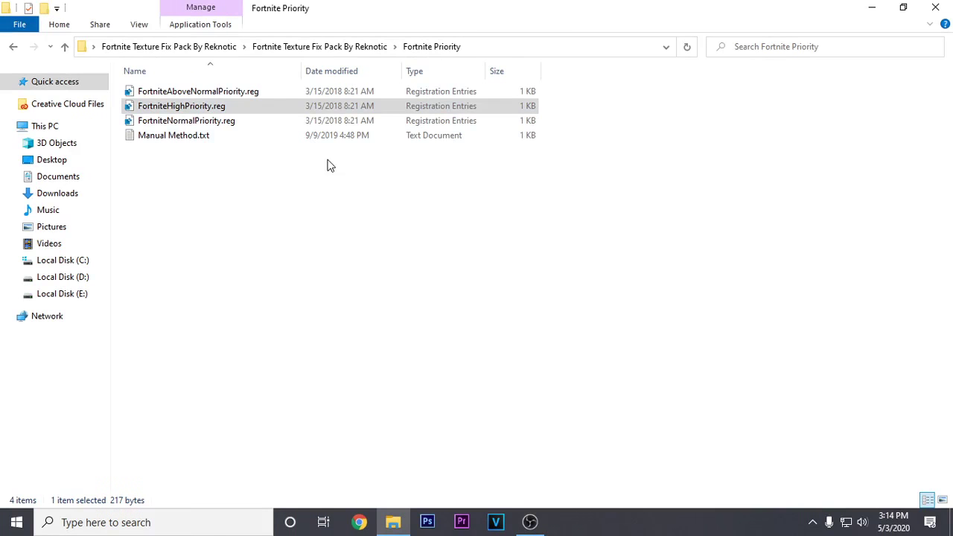
click(177, 125)
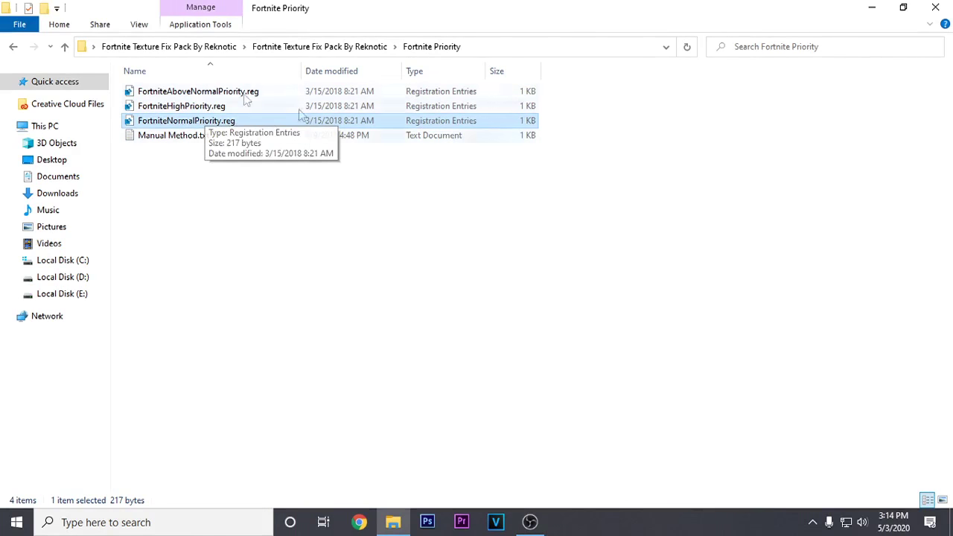
Step: Open Texture Fix Regedit.txt from the pack's main folder, select its registry path line and close the folder window
click(14, 47)
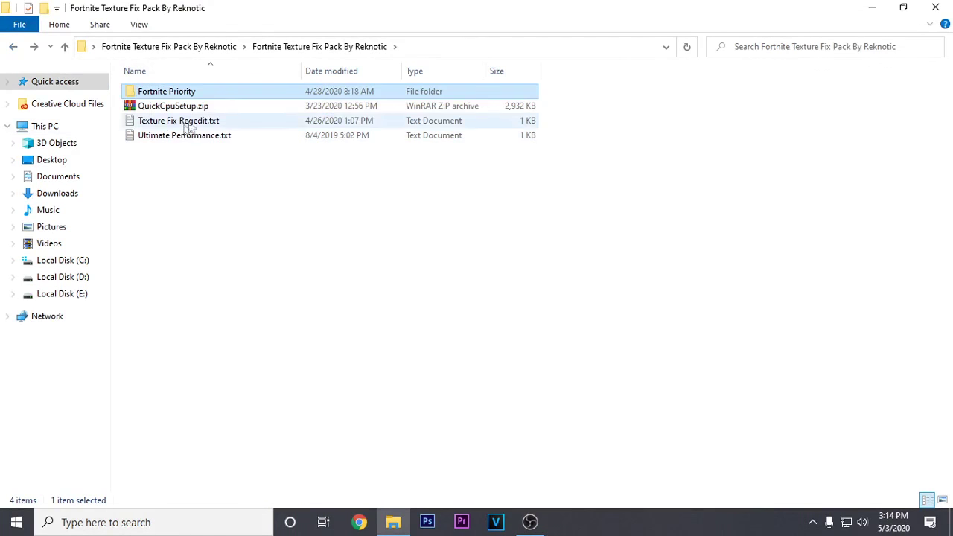
click(198, 109)
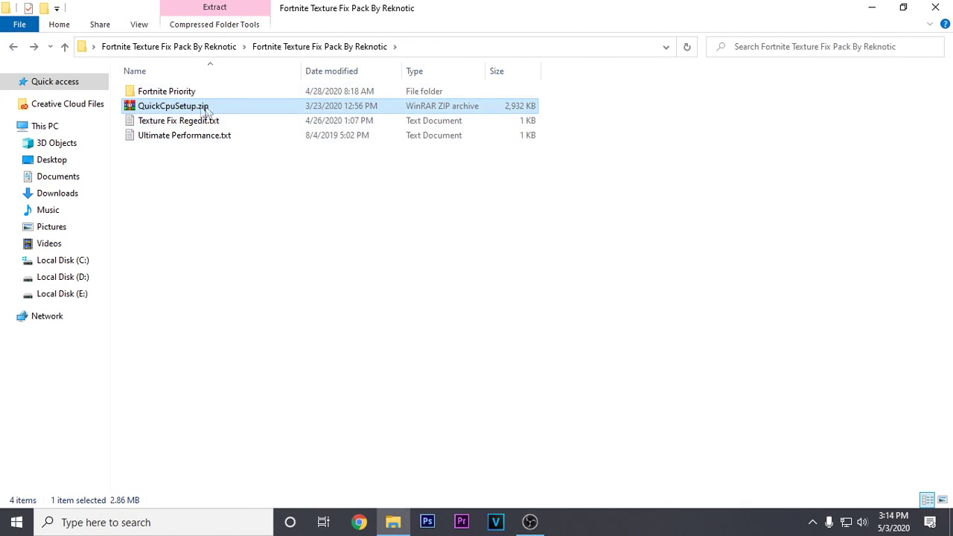
click(171, 124)
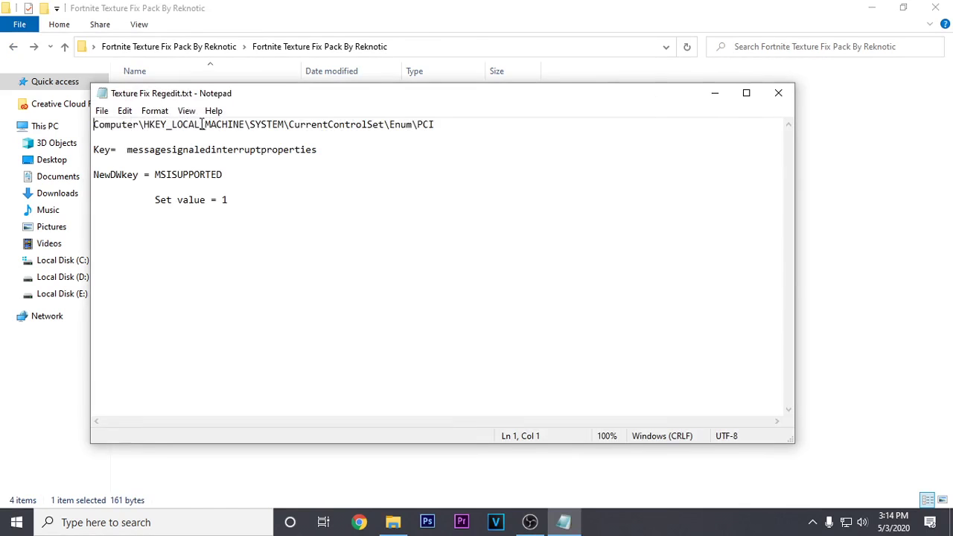
drag(106, 132, 440, 125)
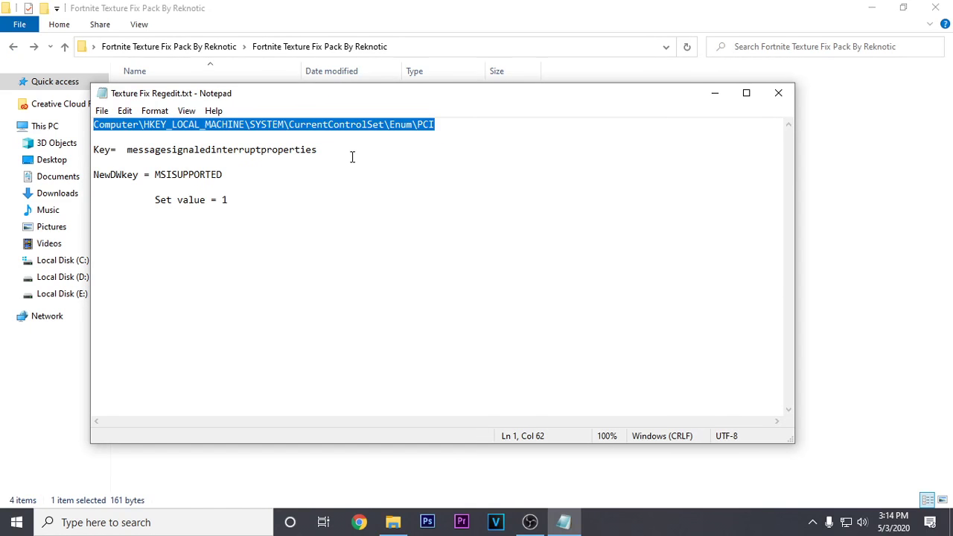
click(949, 6)
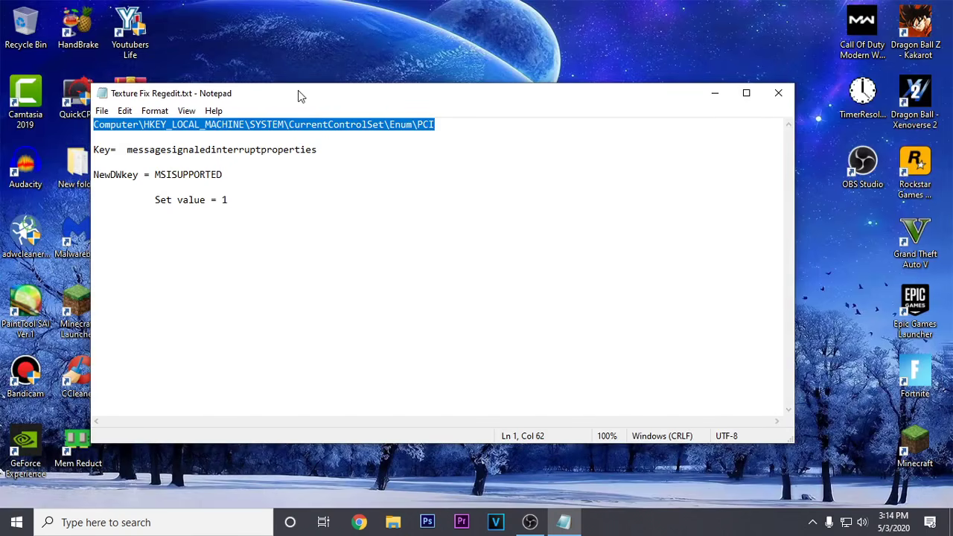
Step: Move the Texture Fix Regedit.txt note aside and launch Registry Editor as administrator, placing its window beside the note
drag(300, 94, 463, 52)
click(183, 528)
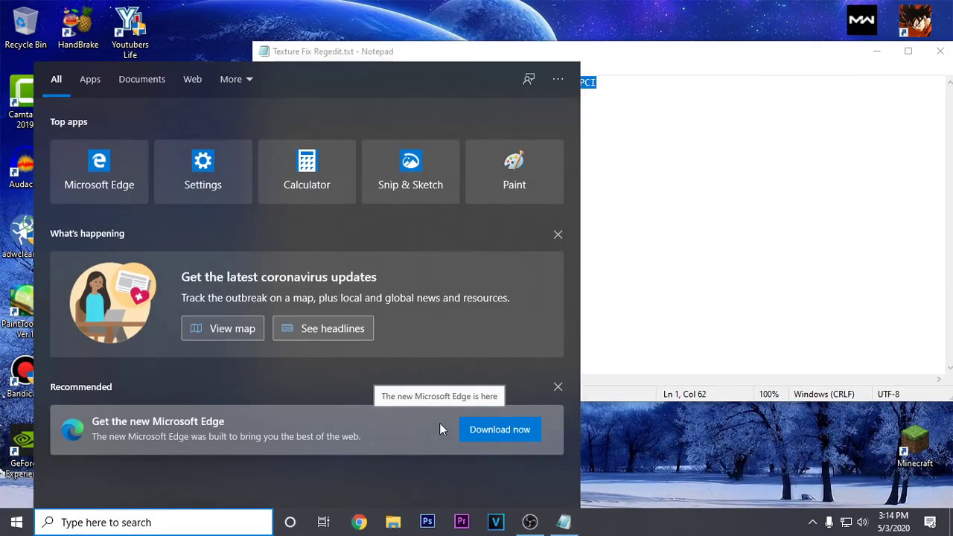
text(regedit)
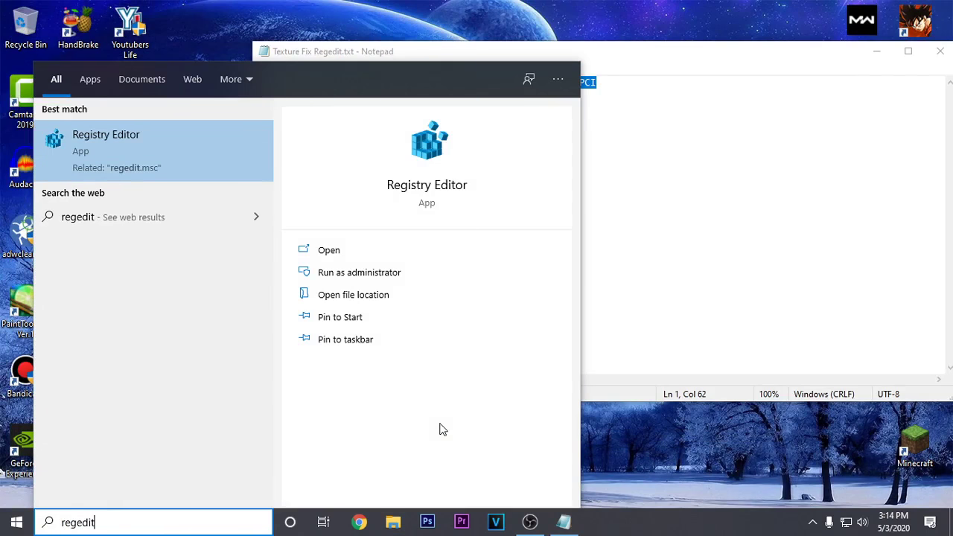
click(413, 278)
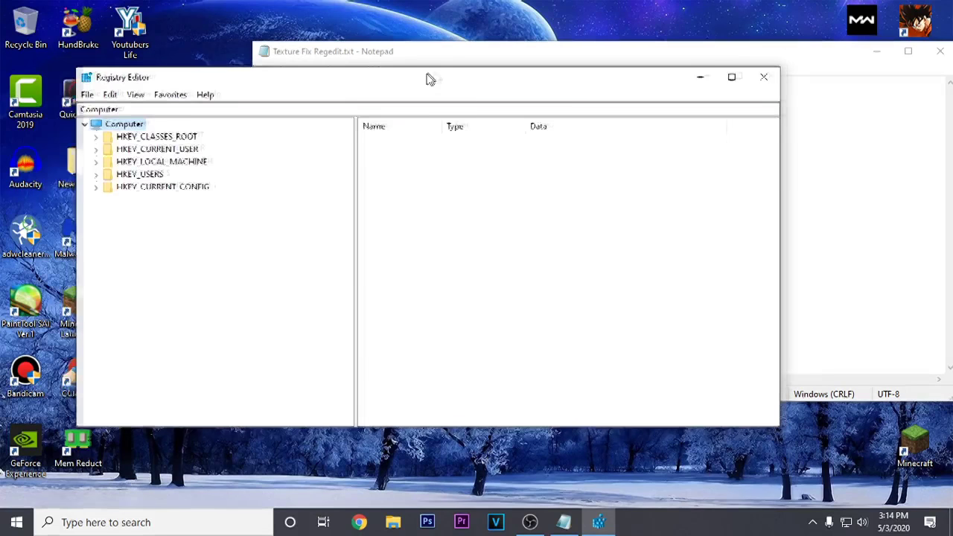
drag(428, 79, 400, 98)
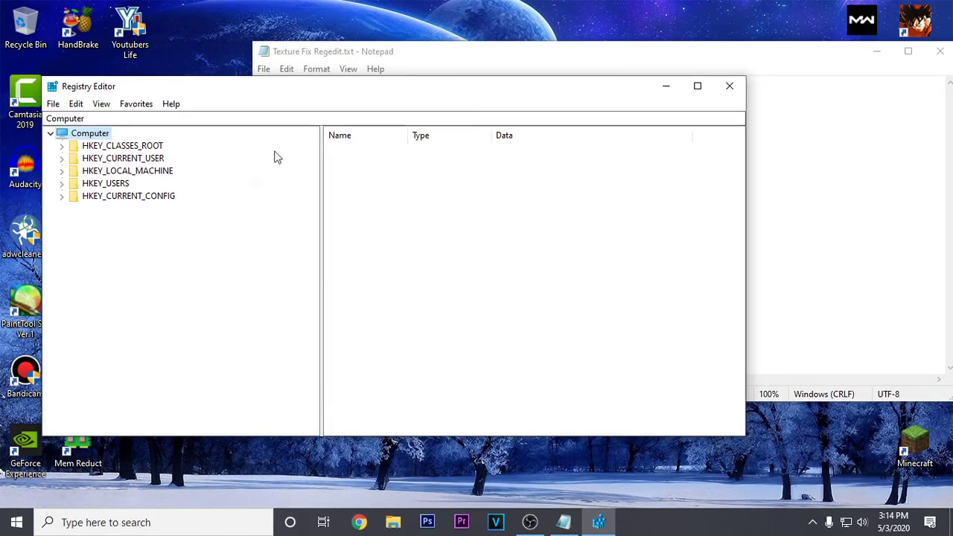
Step: Copy the path Computer\HKEY_LOCAL_MACHINE\SYSTEM\CurrentControlSet\Enum\PCI from the note and go to that key in Registry Editor
click(436, 51)
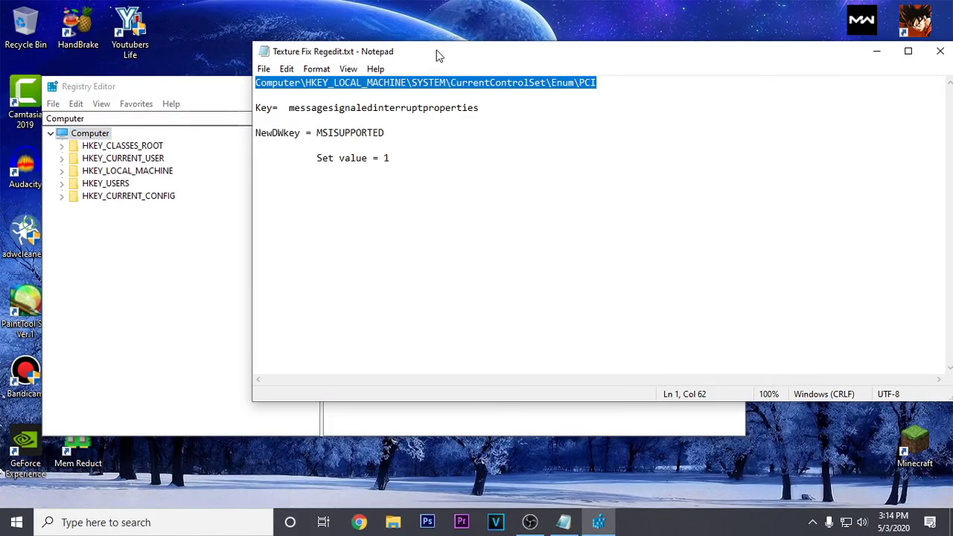
right_click(534, 83)
click(564, 128)
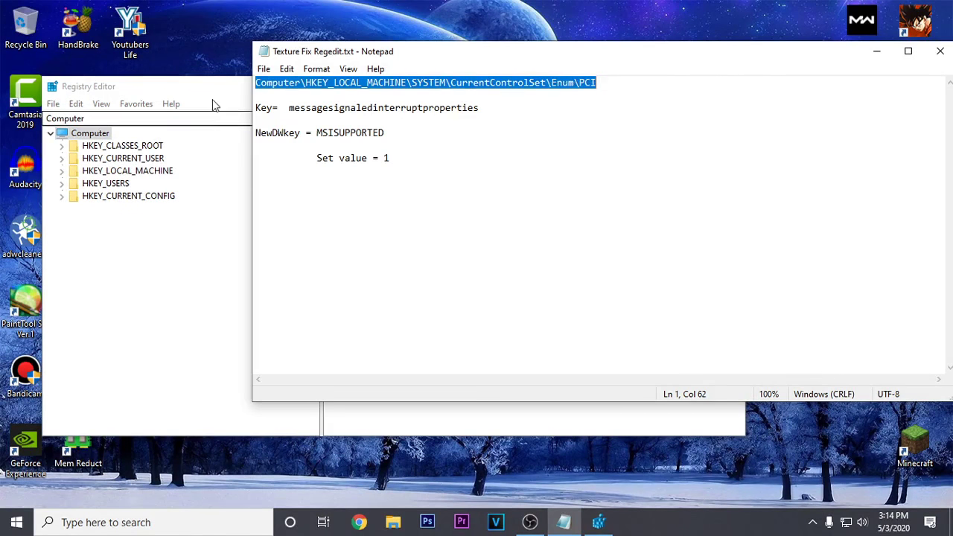
click(143, 118)
click(143, 118)
right_click(134, 118)
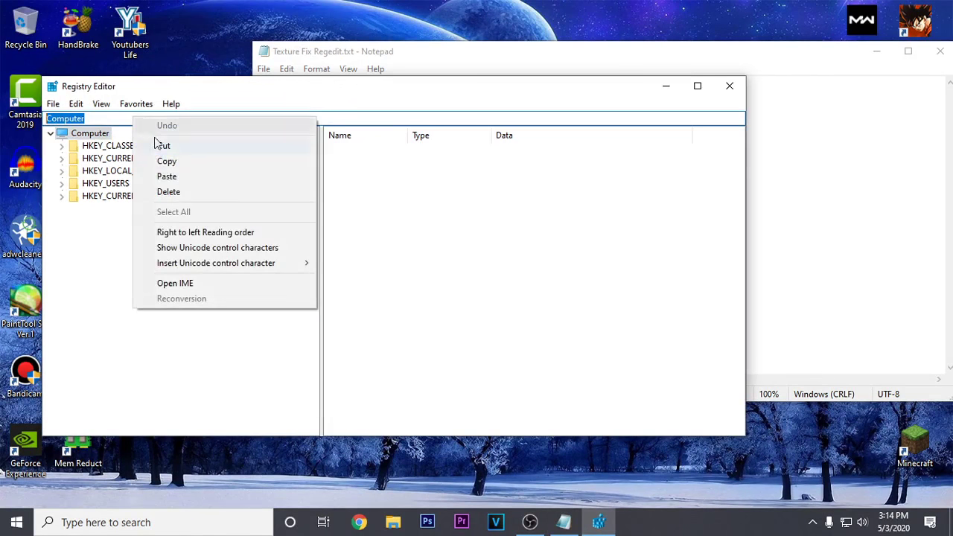
click(181, 179)
key(Return)
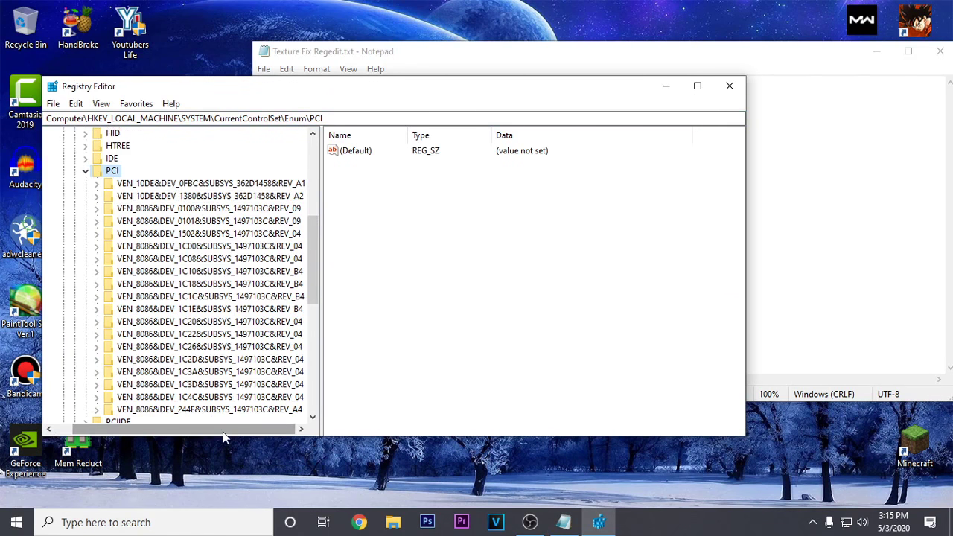
Step: Find and open Device Manager through Windows search, placing its window so the PCI keys in Registry Editor stay visible
click(151, 526)
text(d)
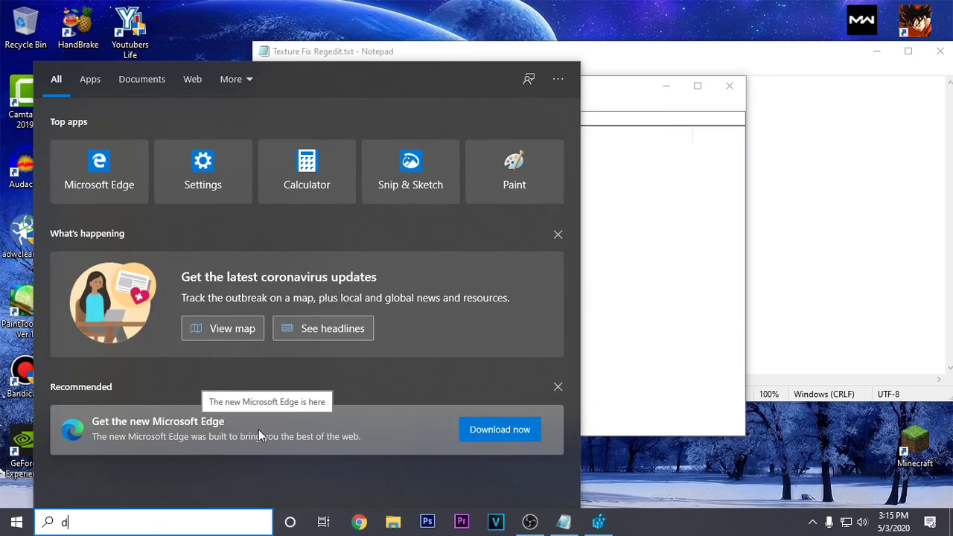
text(evice mana)
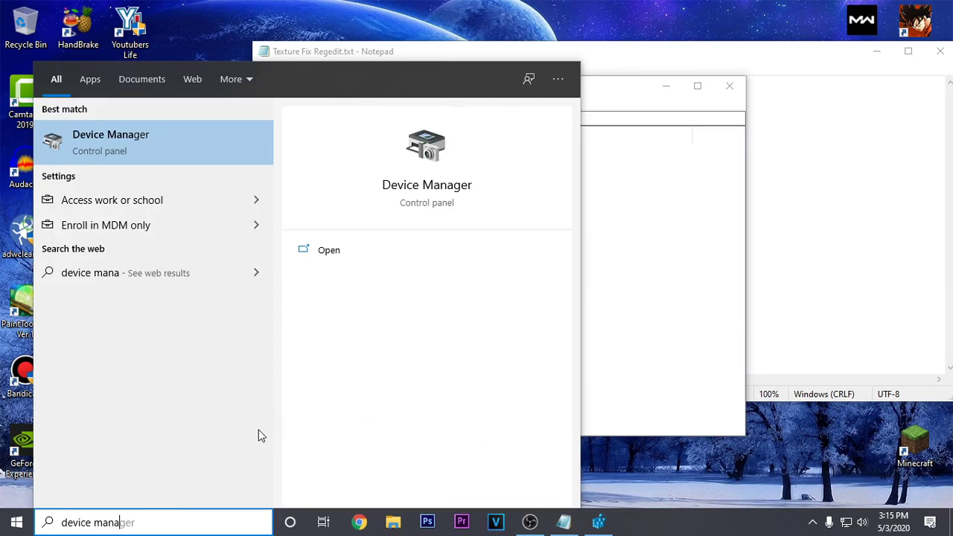
text(ger)
click(125, 139)
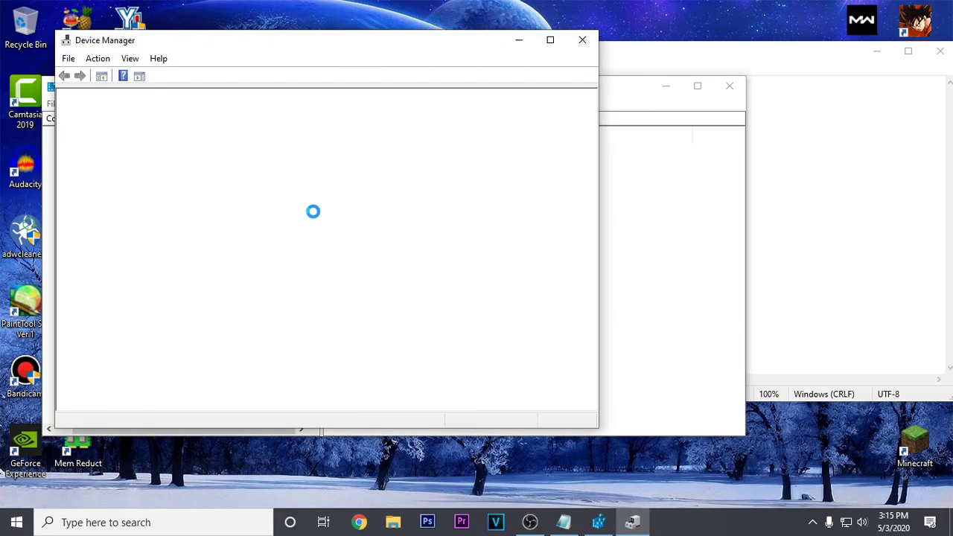
drag(202, 42, 436, 49)
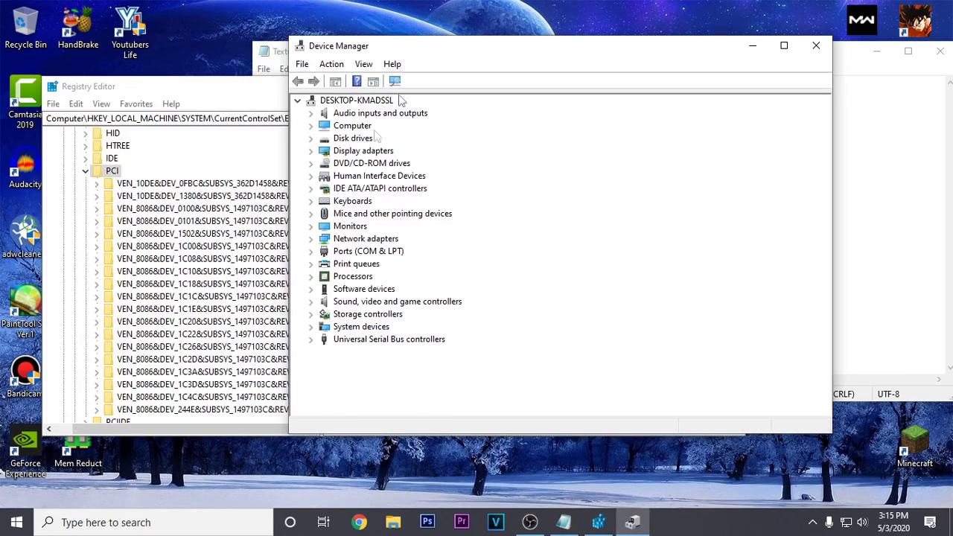
Step: Display the Hardware Ids in the properties of the NVIDIA GeForce GTX 750 Ti display adapter
click(359, 153)
click(310, 151)
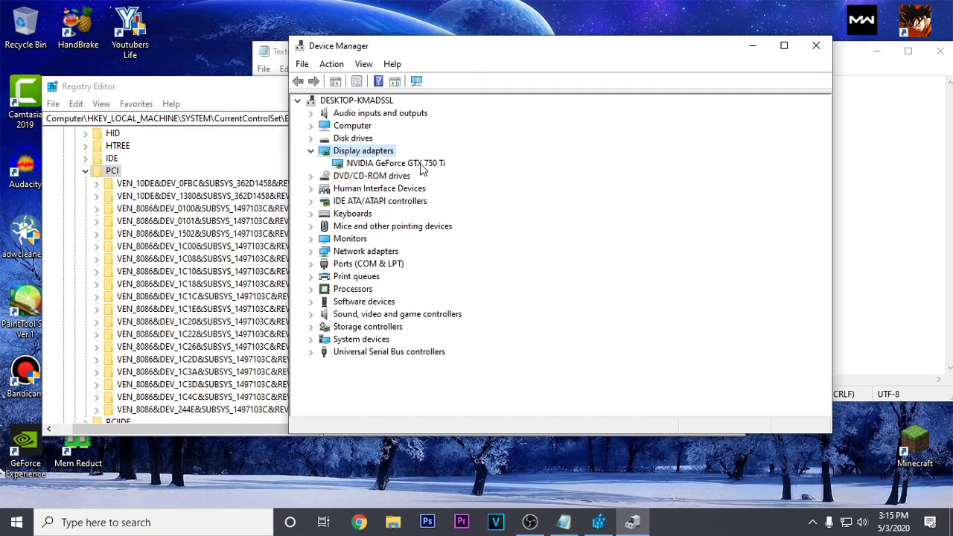
right_click(422, 166)
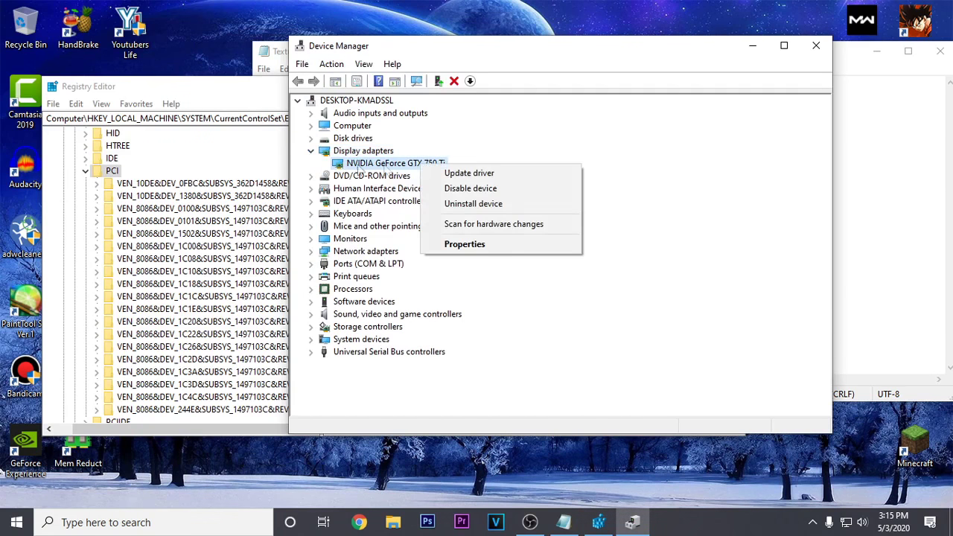
click(510, 250)
click(509, 113)
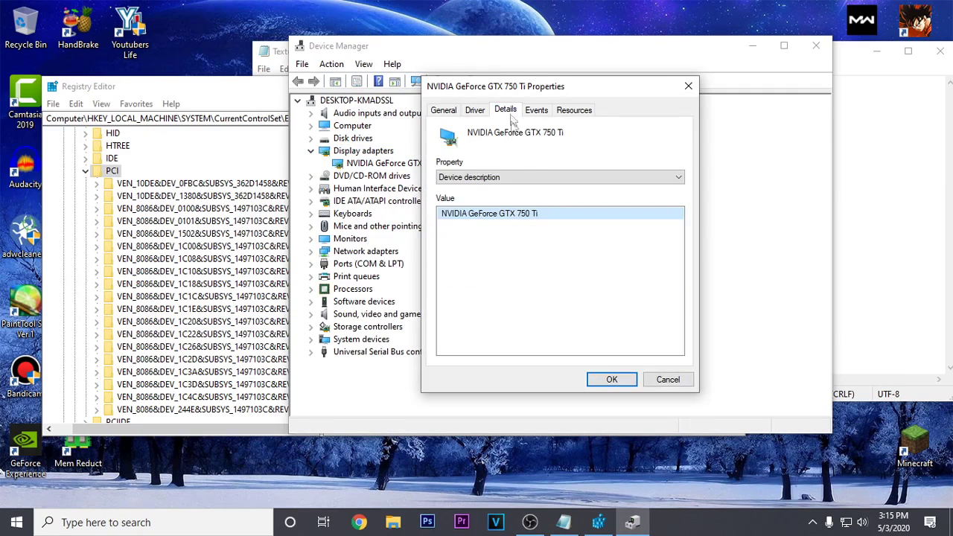
click(564, 179)
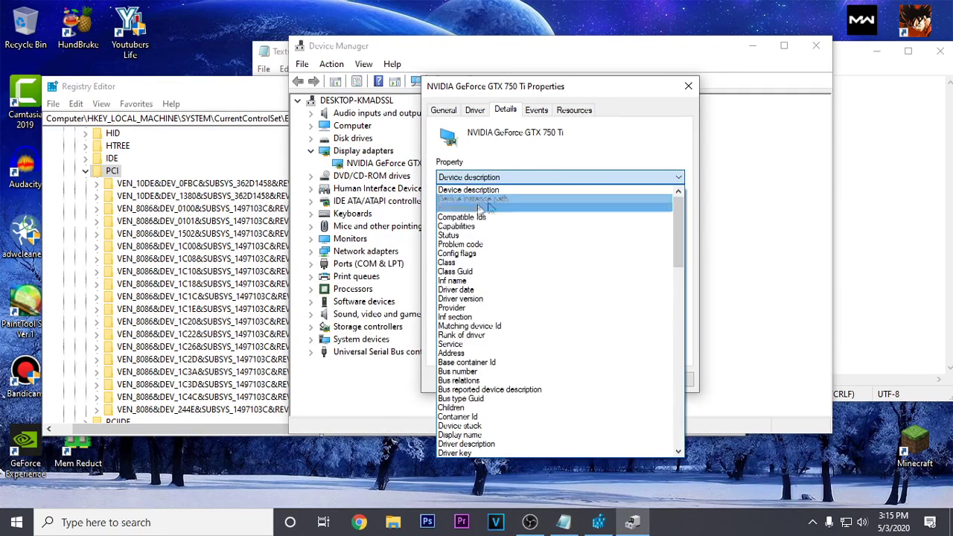
click(530, 209)
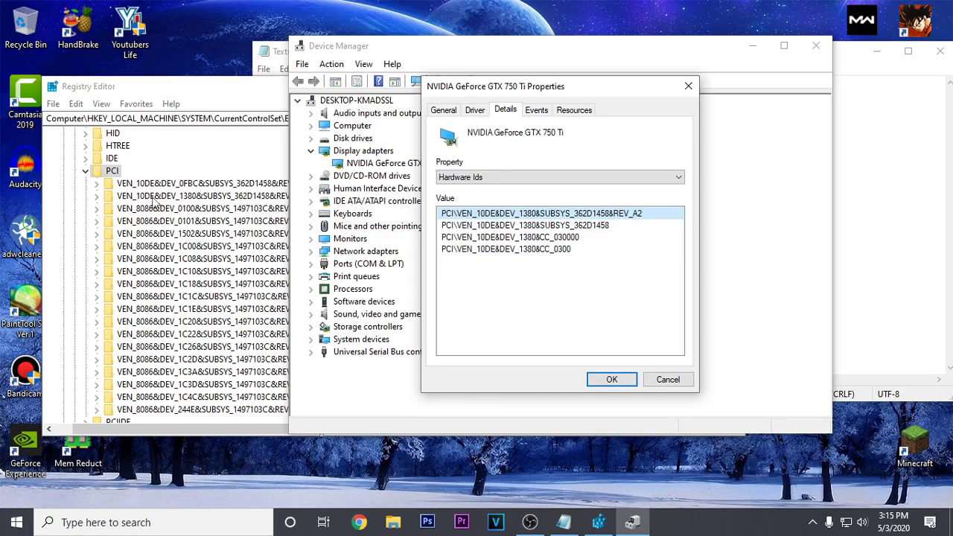
Step: Select the VEN_10DE&DEV_1380&SUBSYS_362D1458&REV_A2 key under PCI in Registry Editor and bring the Texture Fix Regedit.txt note back up
click(214, 184)
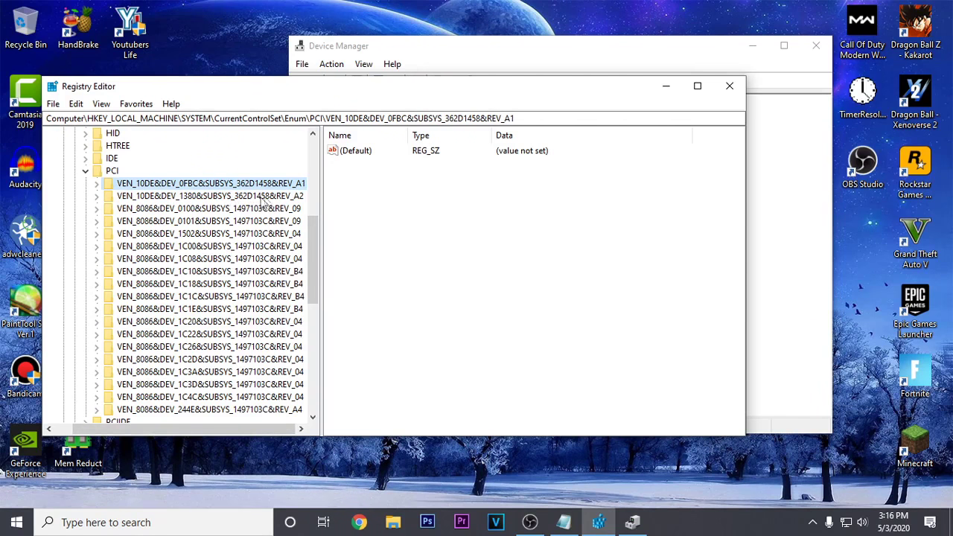
click(291, 199)
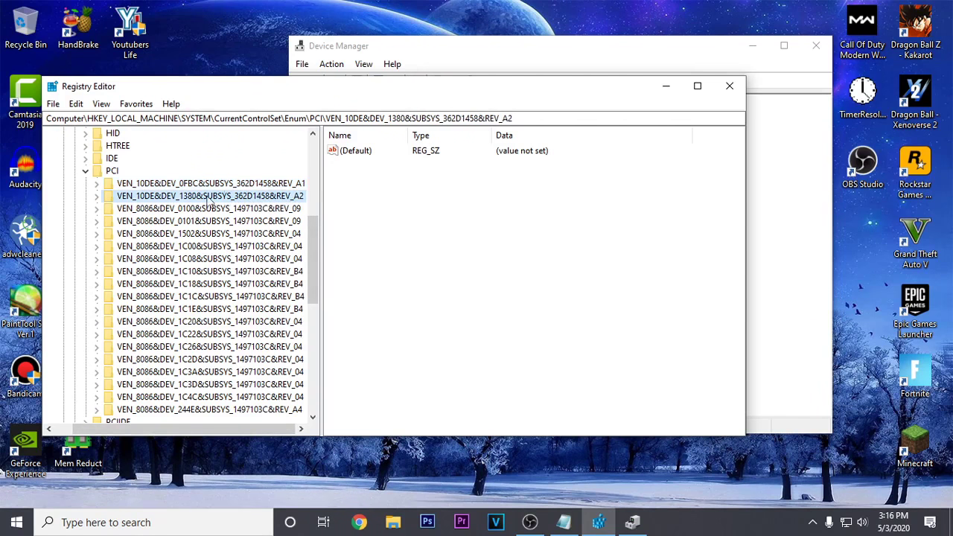
mouse_move(574, 521)
click(563, 480)
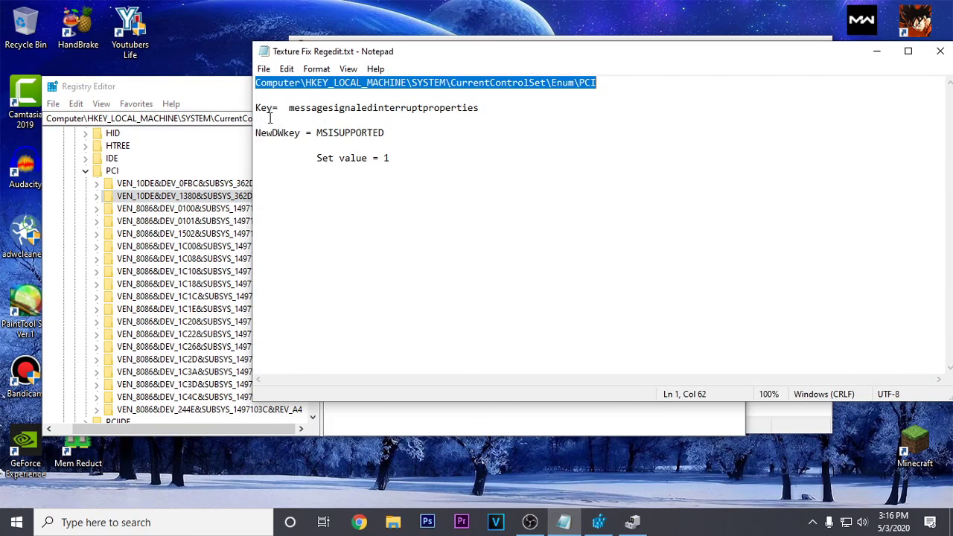
Step: Copy messagesignaledinterruptproperties from the note and try to add a new key with that name under VEN_10DE&DEV_1380&SUBSYS_362D1458&REV_A2 in Registry Editor
drag(290, 108, 480, 110)
right_click(464, 109)
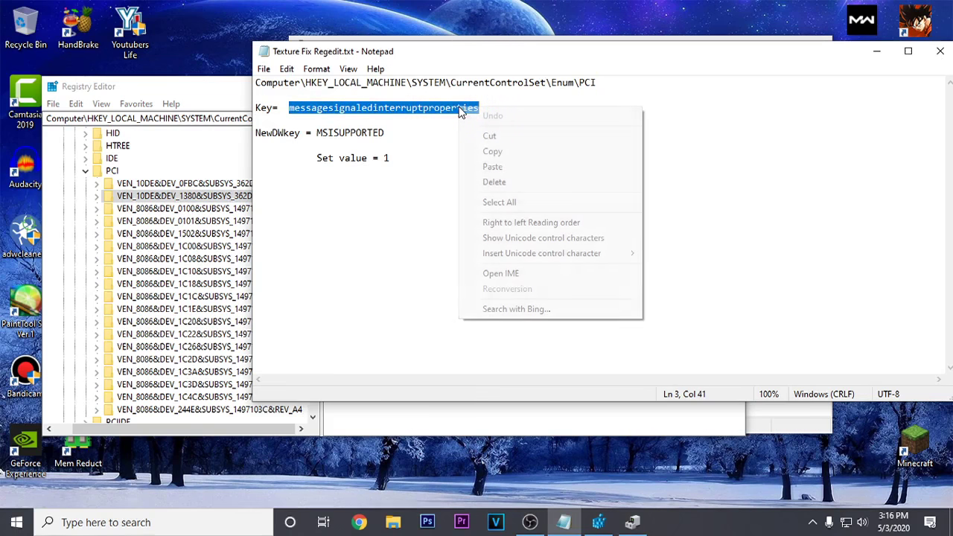
click(500, 150)
click(222, 109)
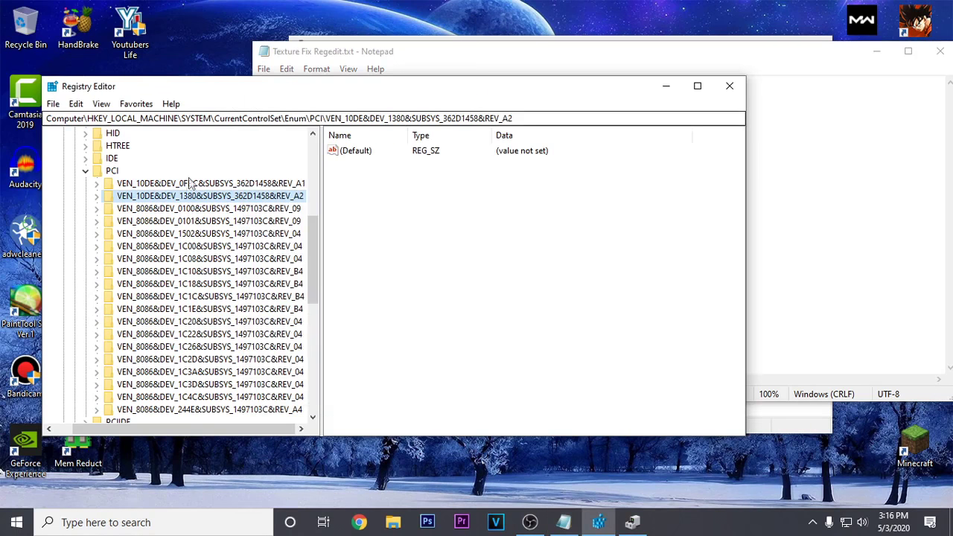
right_click(185, 198)
mouse_move(211, 225)
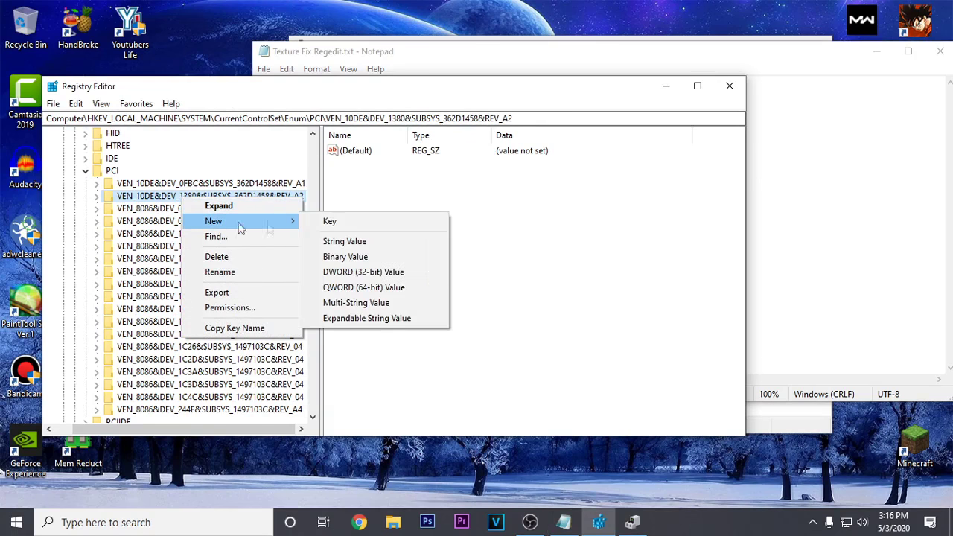
click(340, 228)
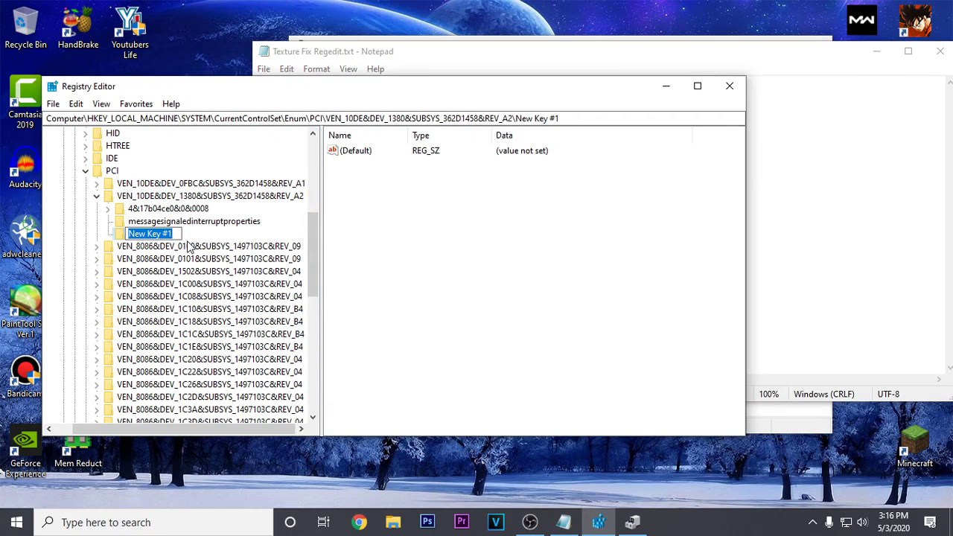
key(ctrl+v)
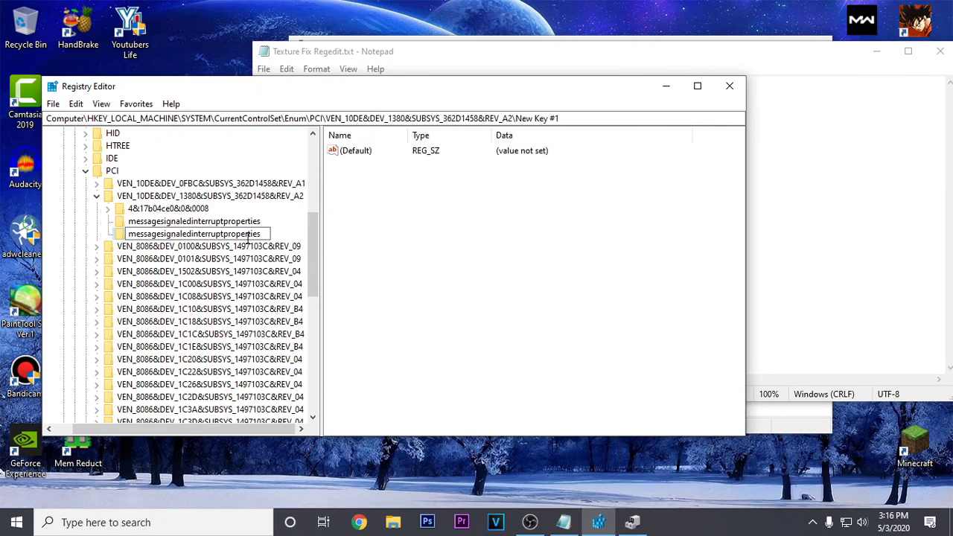
key(Return)
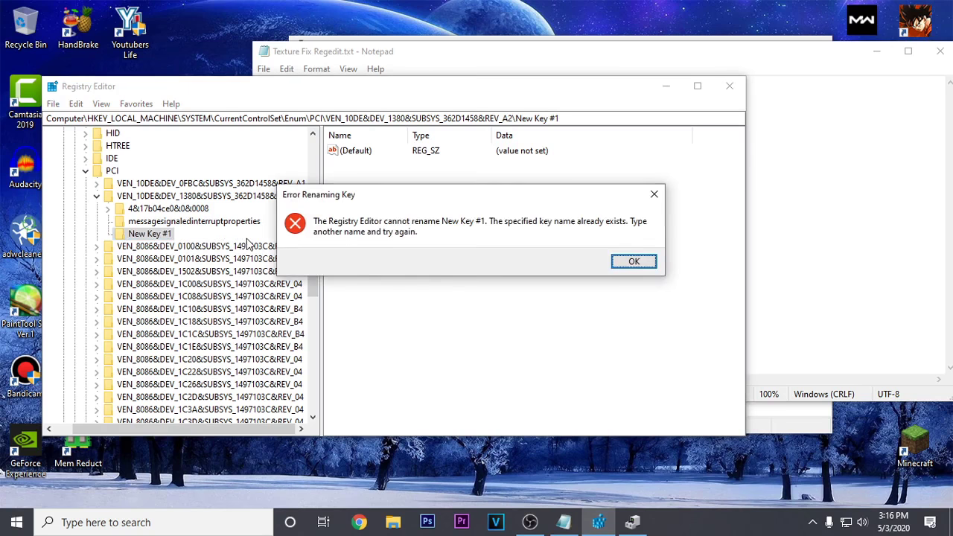
click(634, 262)
Step: Remove the existing MSISUPPORTED value from the messagesignaledinterruptproperties key, then copy the name MSISUPPORTED from the Texture Fix Regedit.txt note
click(181, 224)
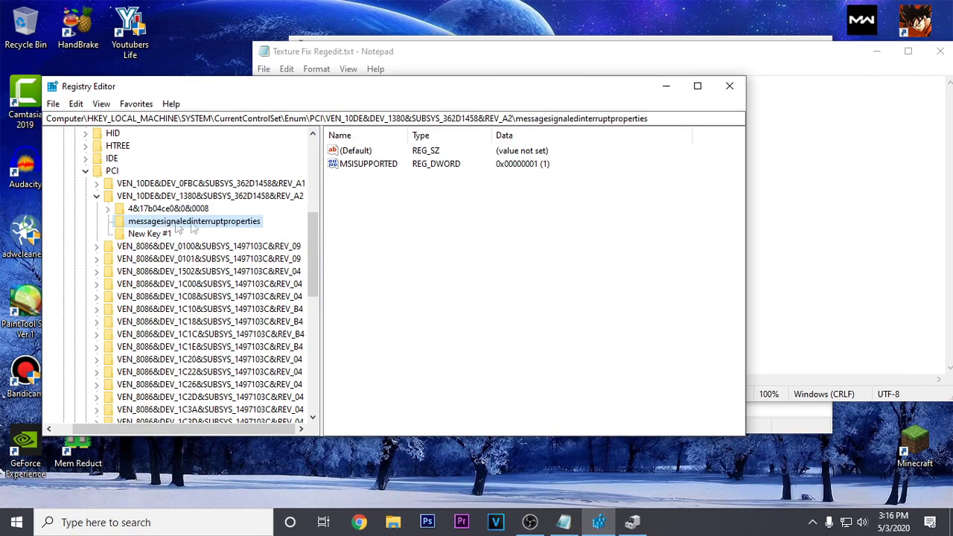
key(F5)
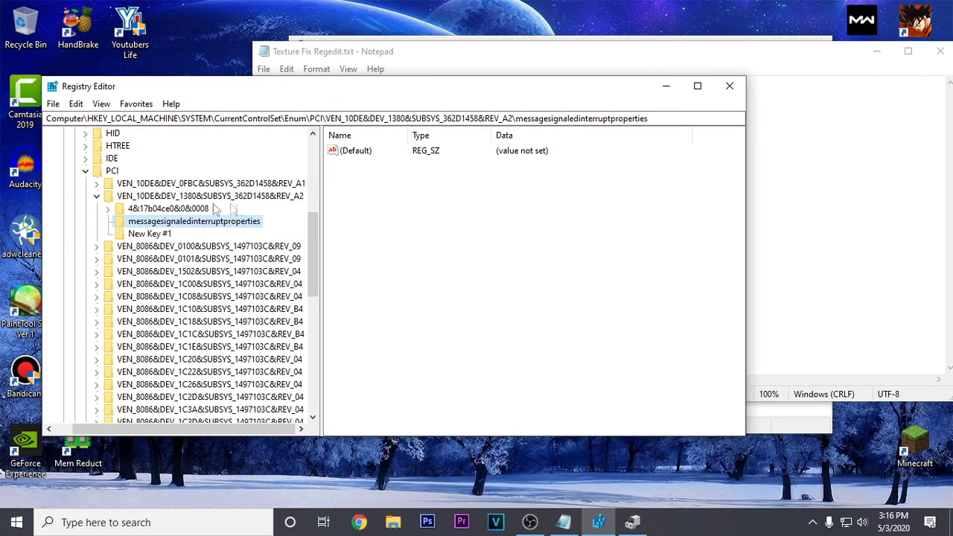
click(425, 62)
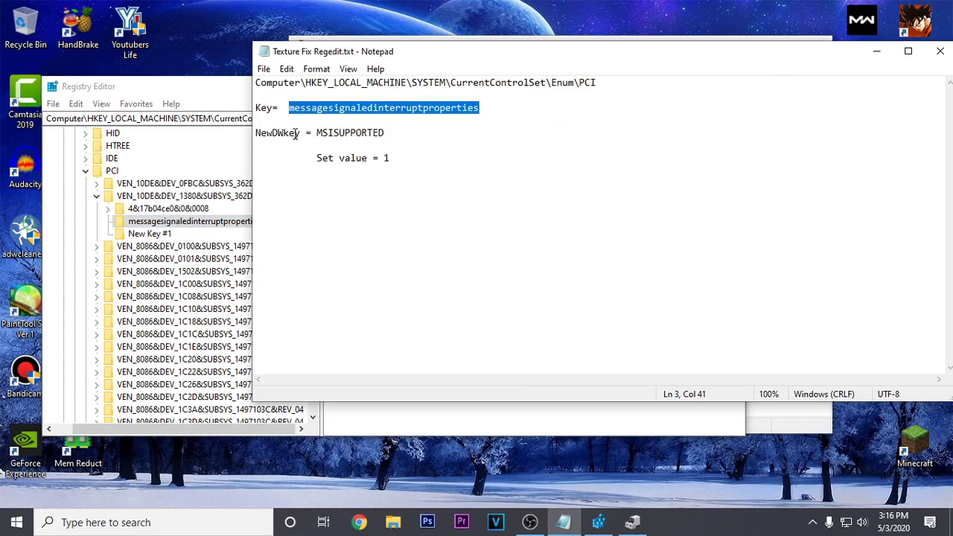
drag(319, 133, 383, 136)
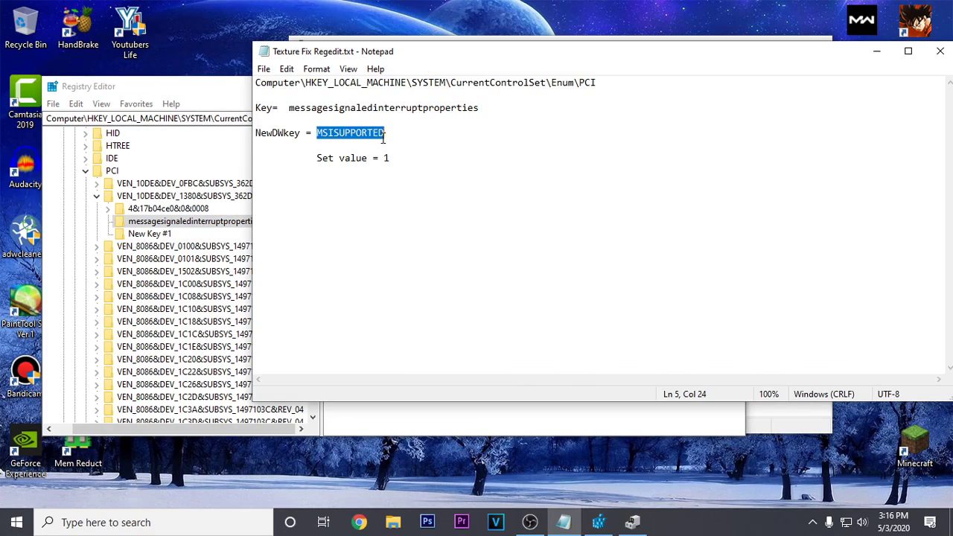
right_click(374, 134)
click(406, 179)
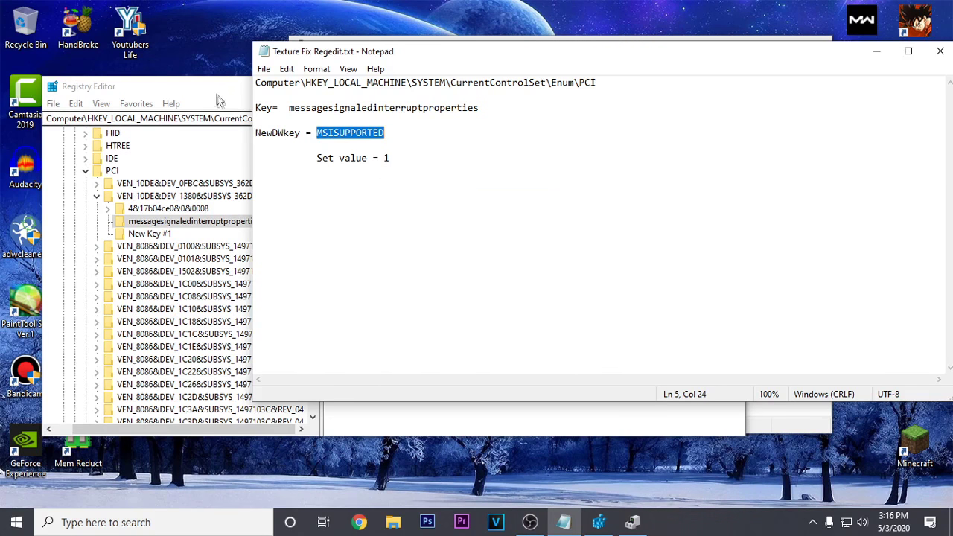
Step: Create a DWORD (32-bit) value in the messagesignaledinterruptproperties key in Registry Editor and name it MSISUPPORTED
click(215, 91)
right_click(397, 199)
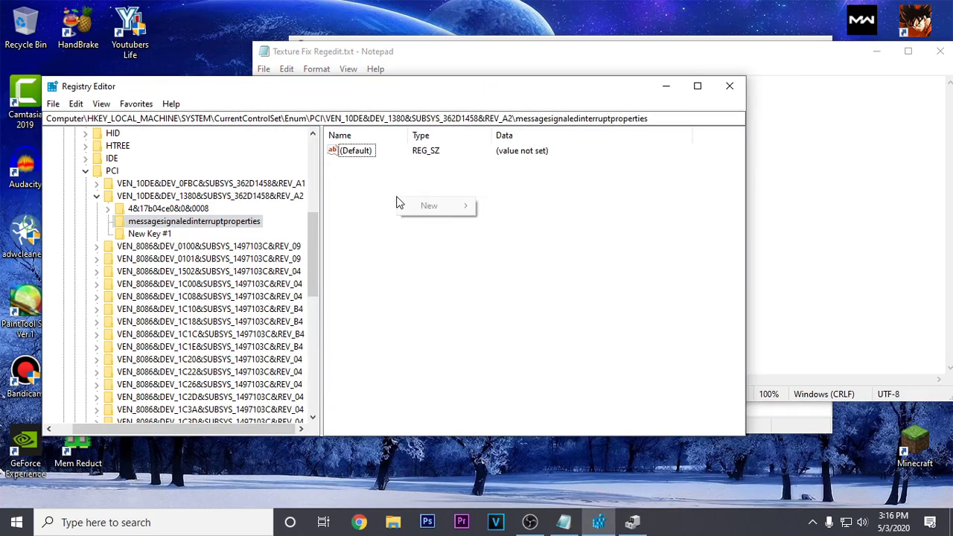
mouse_move(422, 208)
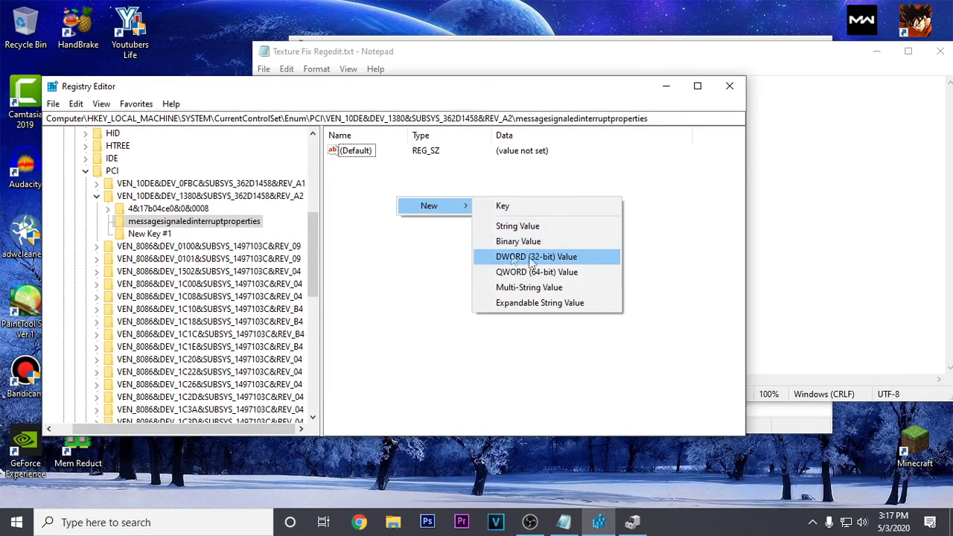
click(578, 261)
right_click(380, 165)
click(410, 225)
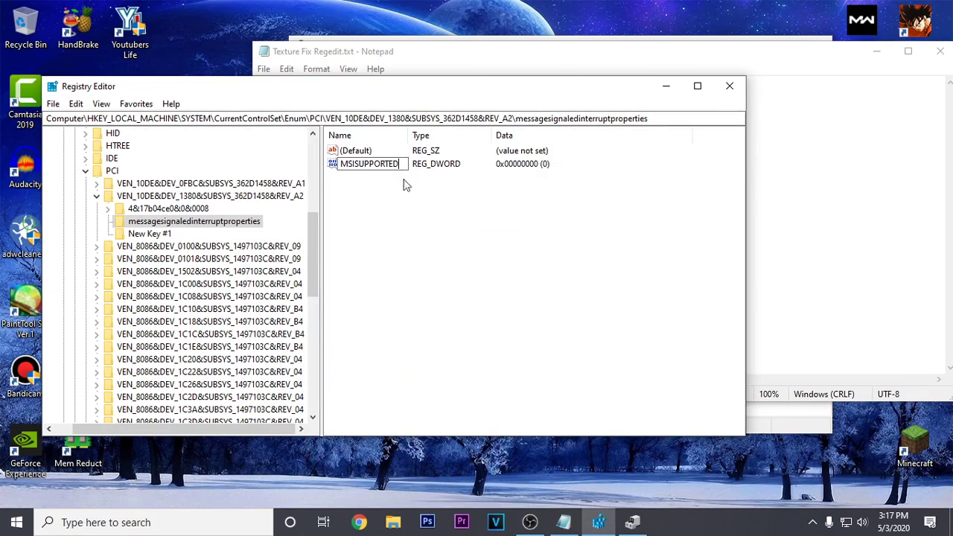
key(Return)
Step: Set the value data of MSISUPPORTED to 1, as given in the note
double_click(375, 165)
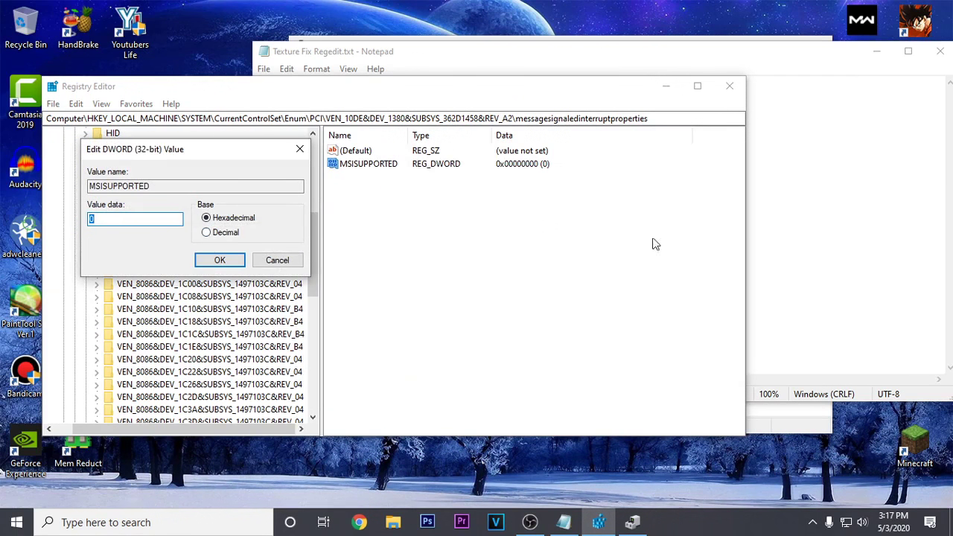
key(alt+Tab)
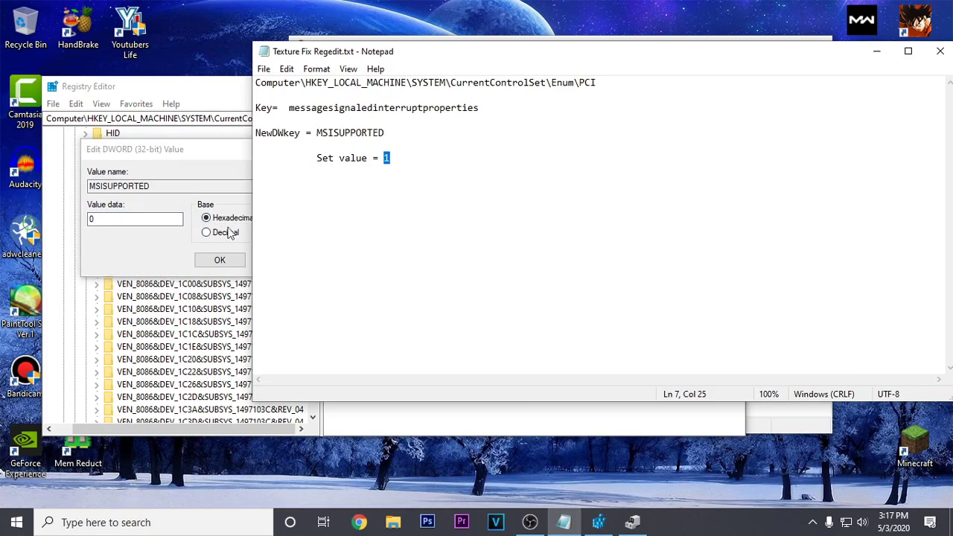
key(alt+Tab)
text(1)
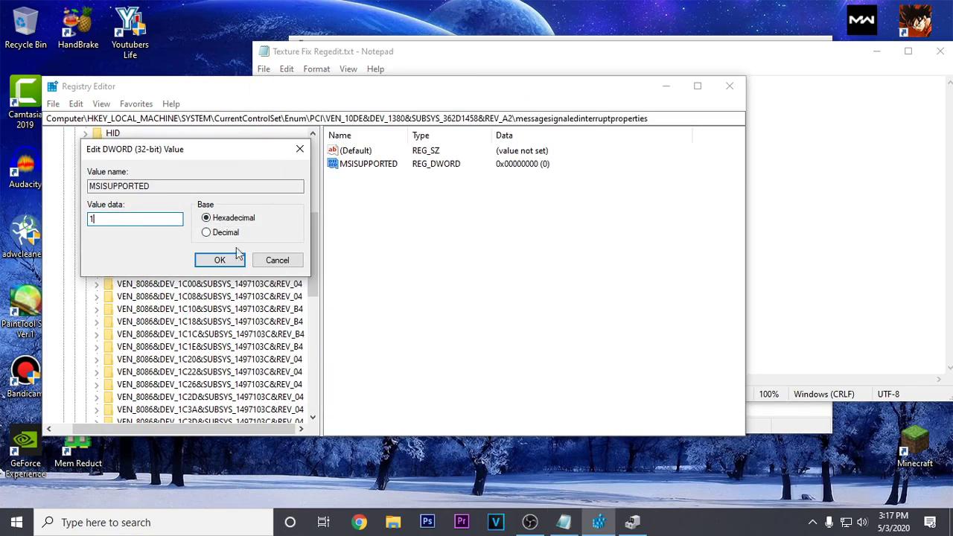
click(219, 259)
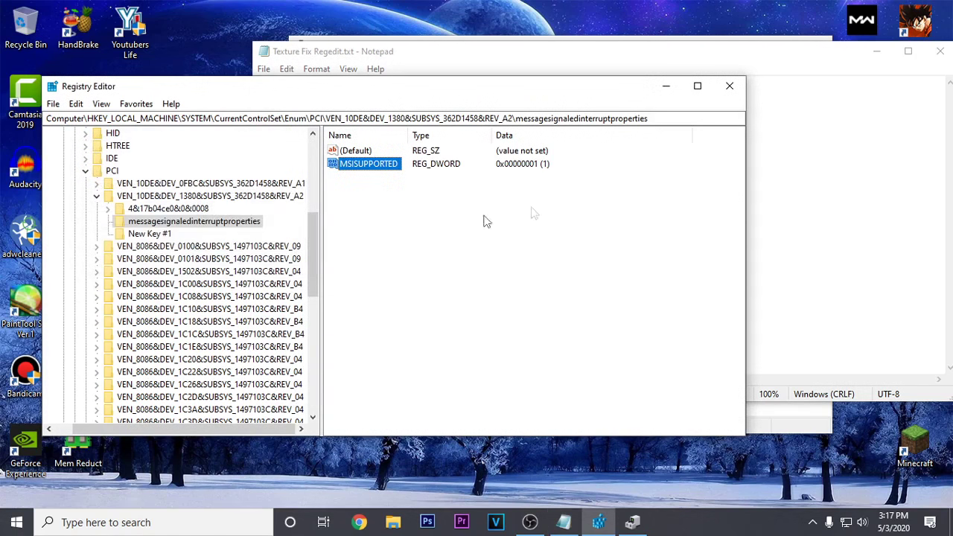
Step: Close Registry Editor, the Texture Fix Regedit.txt note, the graphics card's properties and Device Manager
click(724, 85)
drag(604, 58, 467, 57)
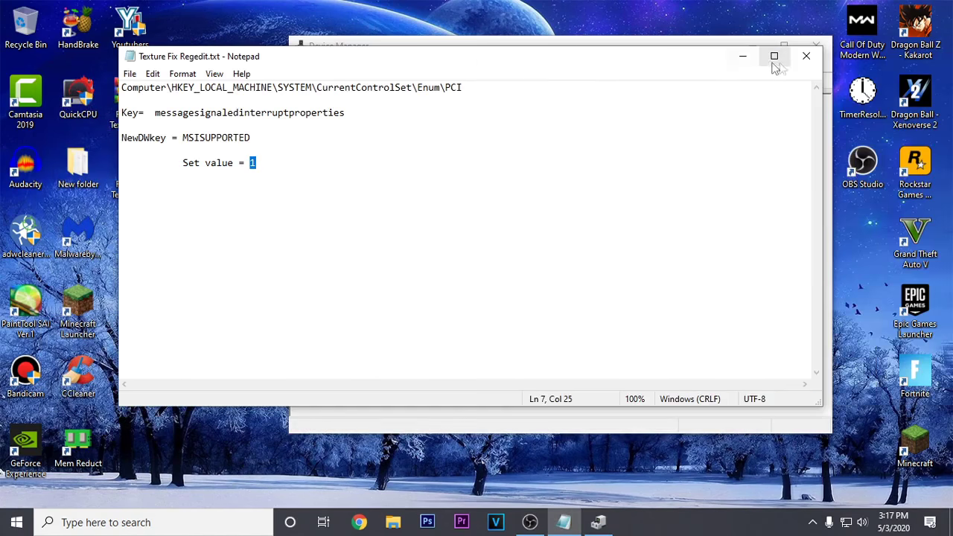
click(803, 54)
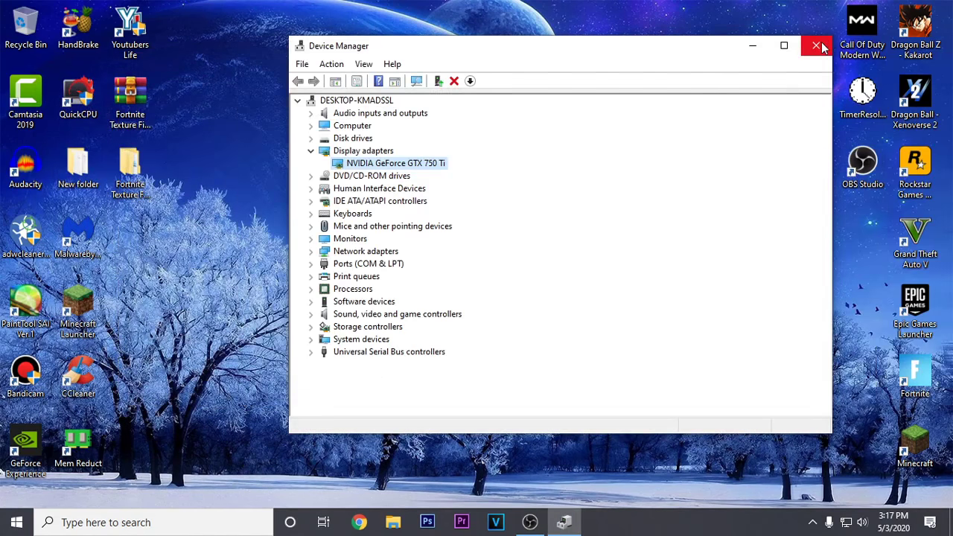
click(817, 46)
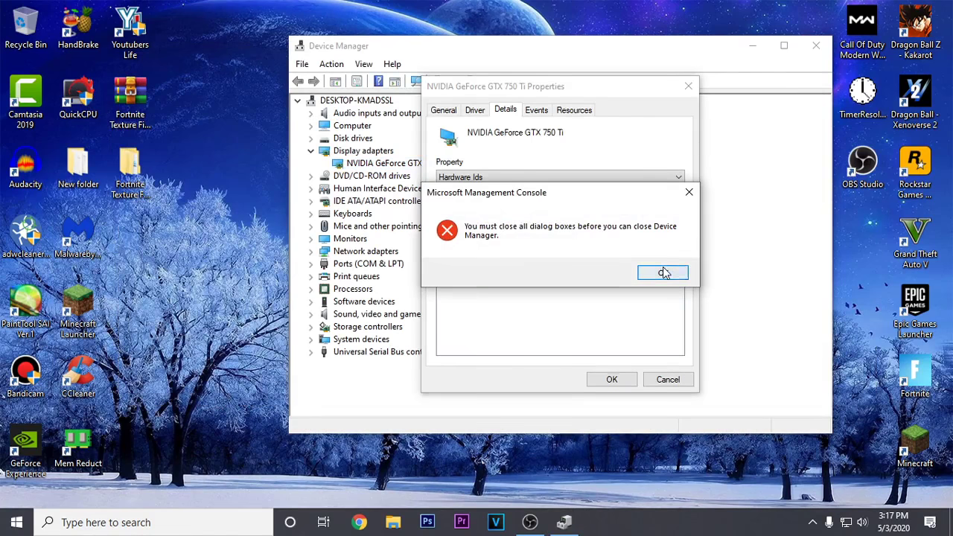
click(664, 273)
click(668, 380)
click(817, 47)
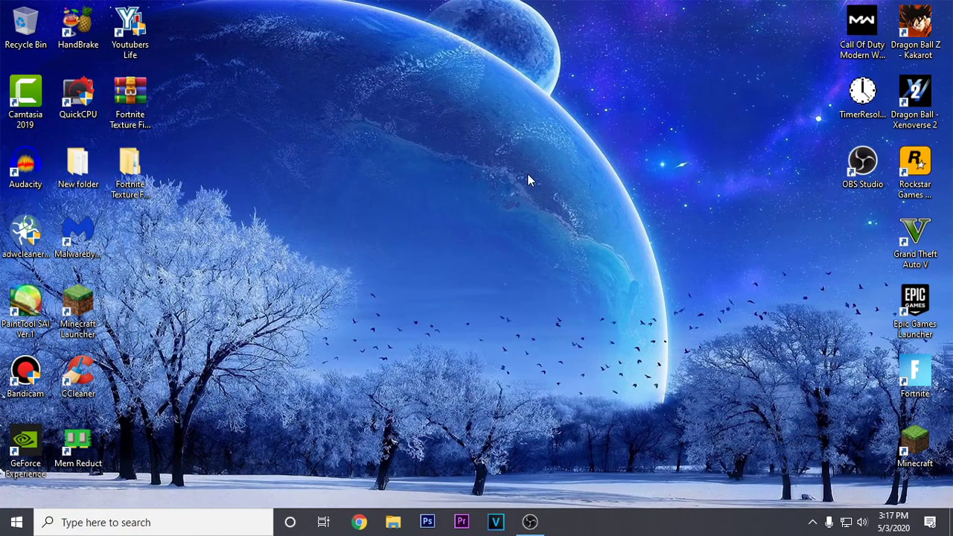
Step: Copy the powercfg command from Ultimate Performance.txt in the desktop's Fortnite Texture Fix Pack folder, then close the note and the folder
double_click(132, 173)
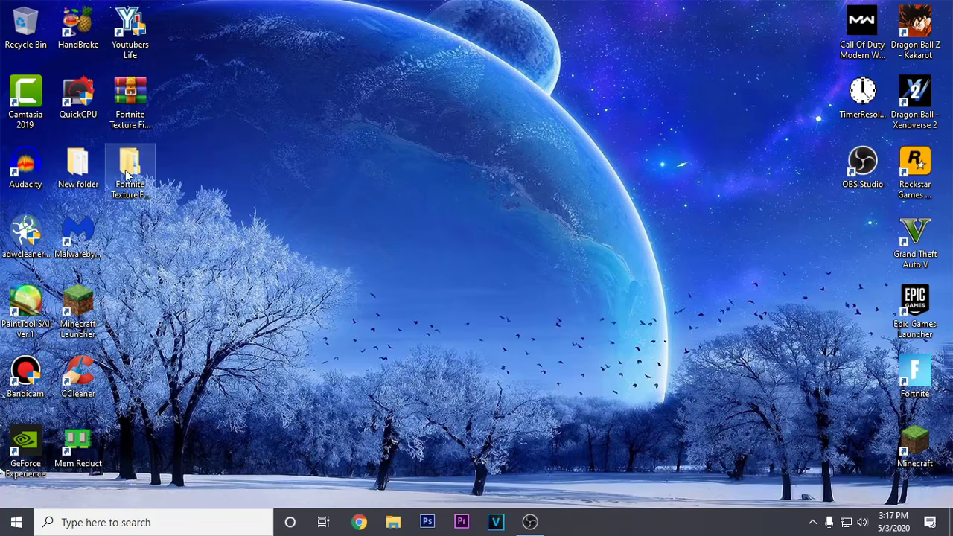
double_click(198, 95)
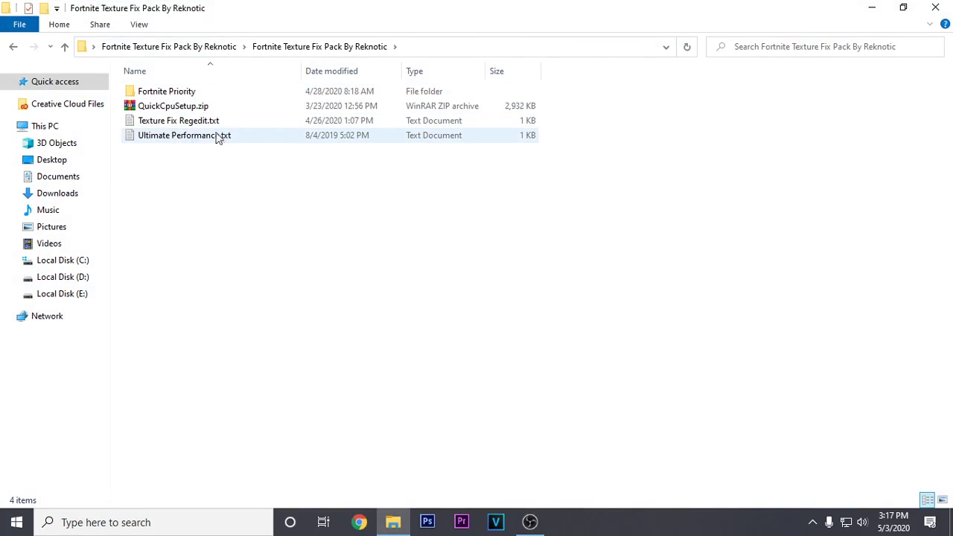
double_click(190, 138)
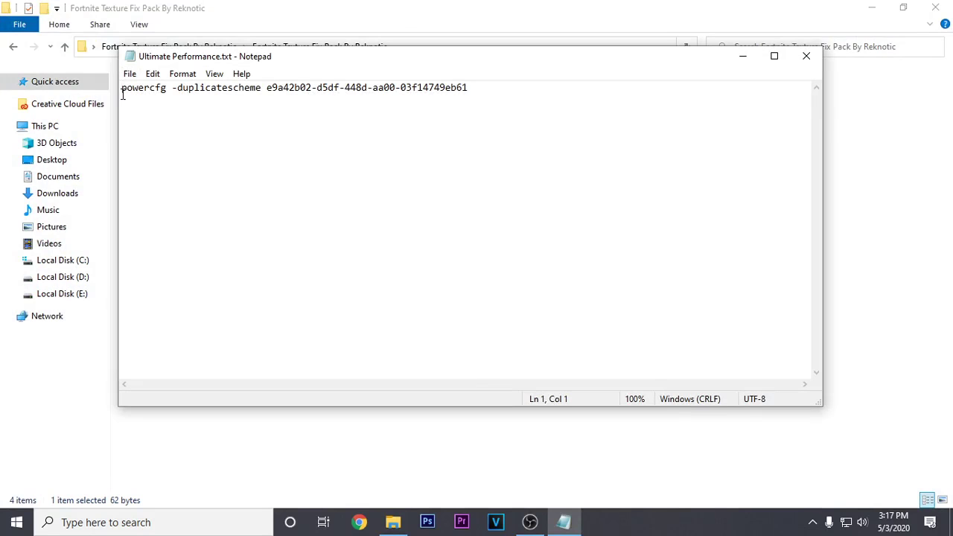
drag(123, 92, 531, 92)
right_click(386, 90)
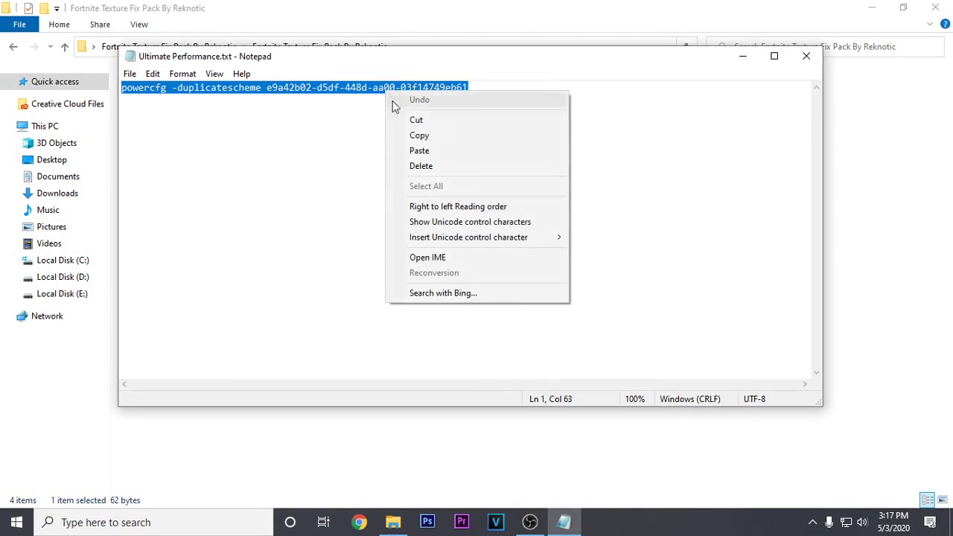
click(436, 136)
click(806, 57)
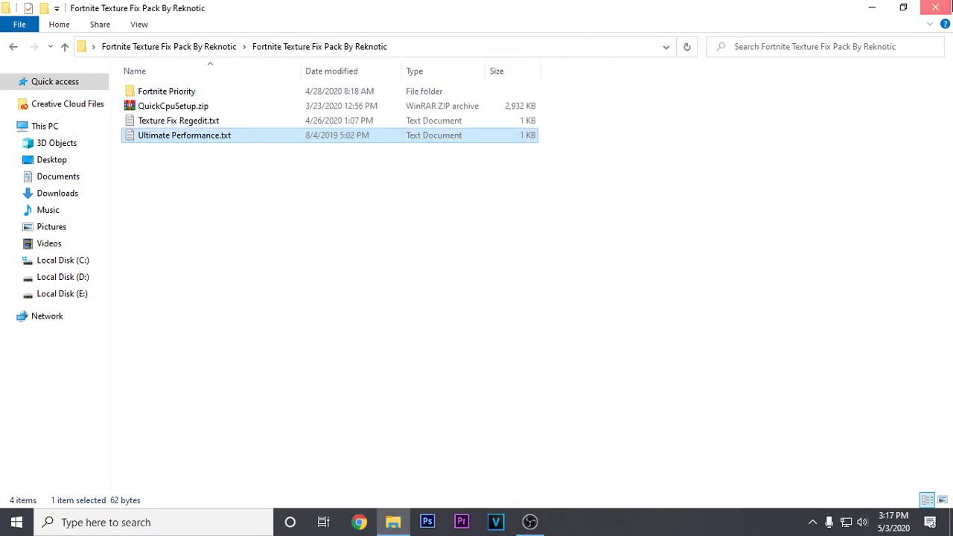
click(935, 7)
Step: Find Windows PowerShell through Windows search and run it as administrator
click(152, 524)
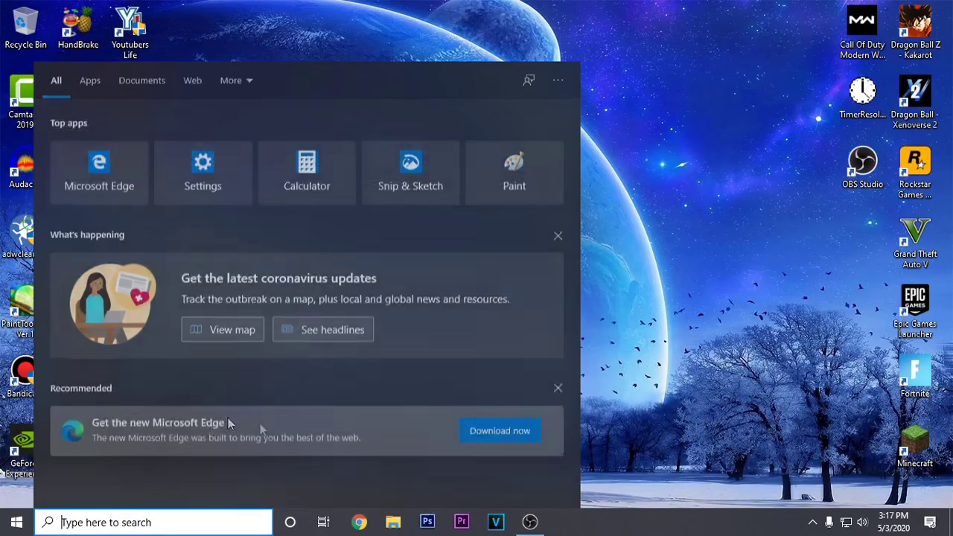
text(powe)
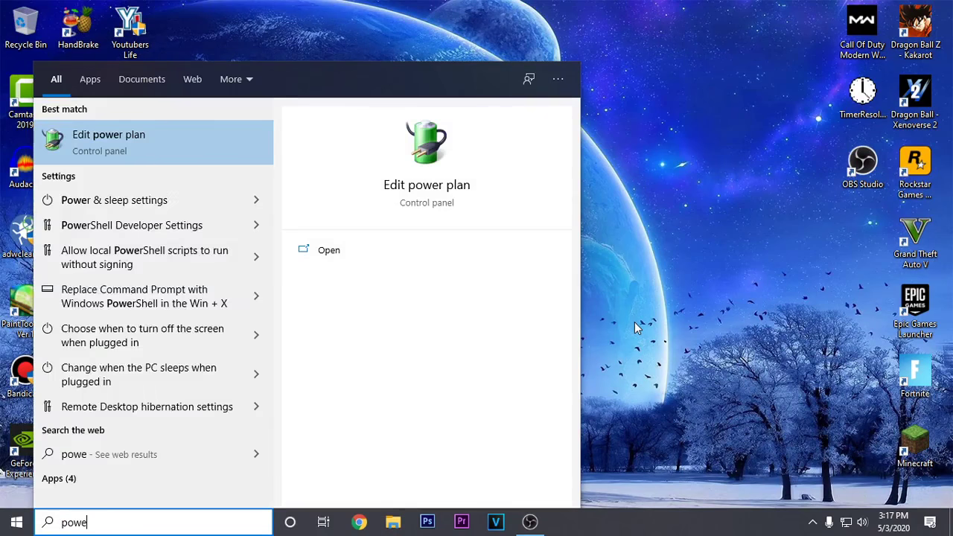
text(r shell)
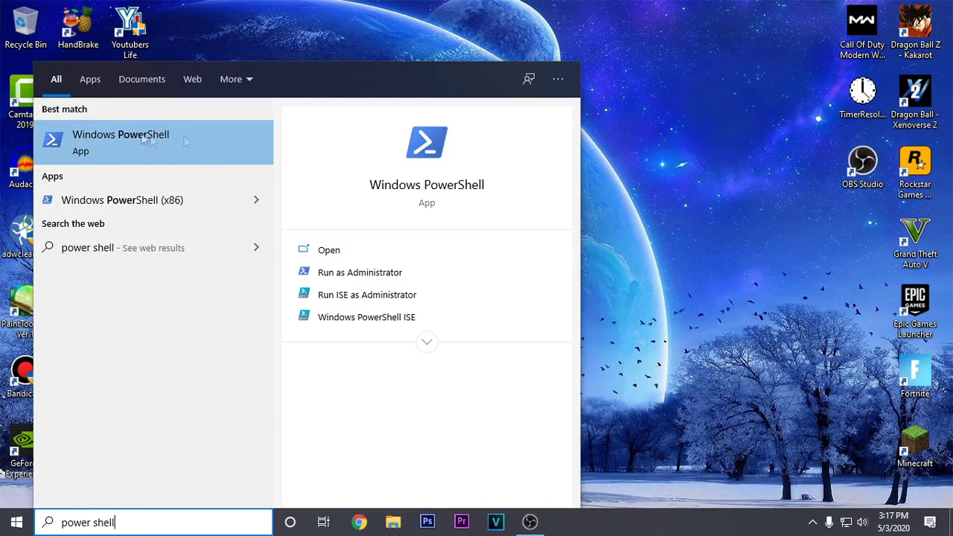
click(366, 273)
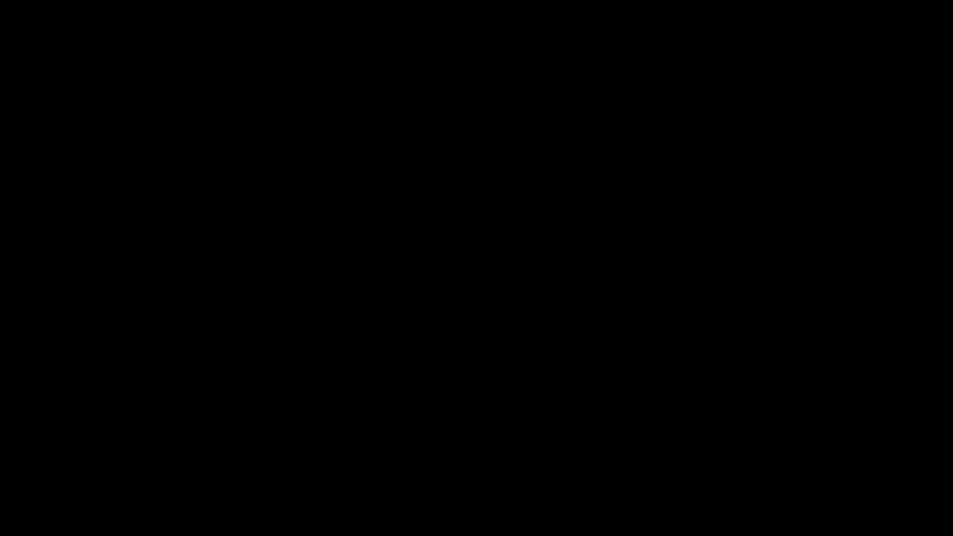
click(397, 296)
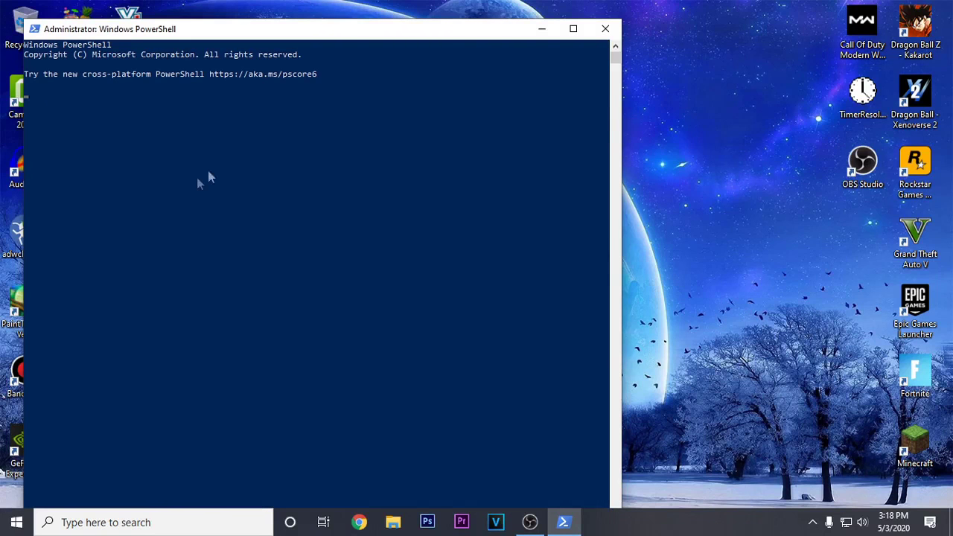
Step: Run powercfg -duplicatescheme e9a42b02-d5df-448d-aa00-03f14749eb61 in PowerShell to add the Ultimate Performance plan, then close PowerShell
right_click(450, 271)
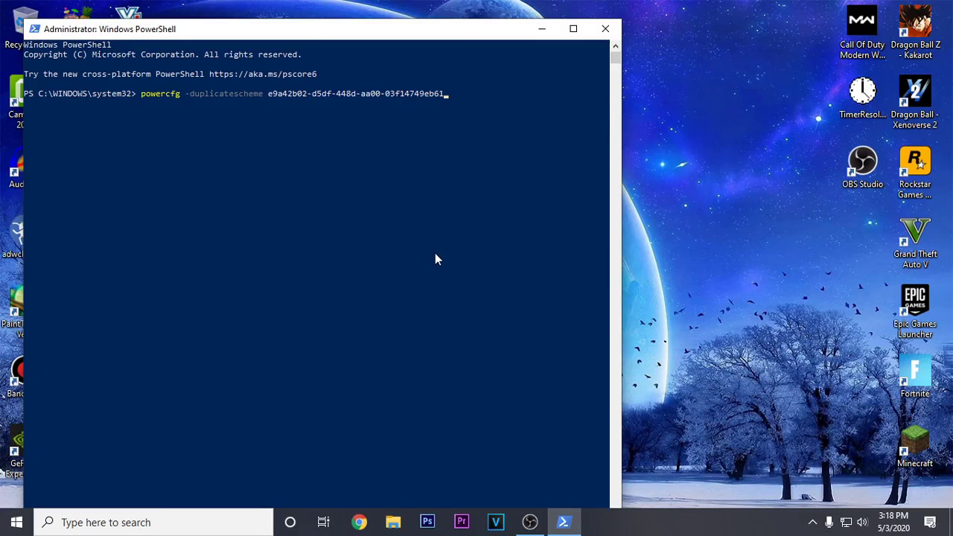
key(Return)
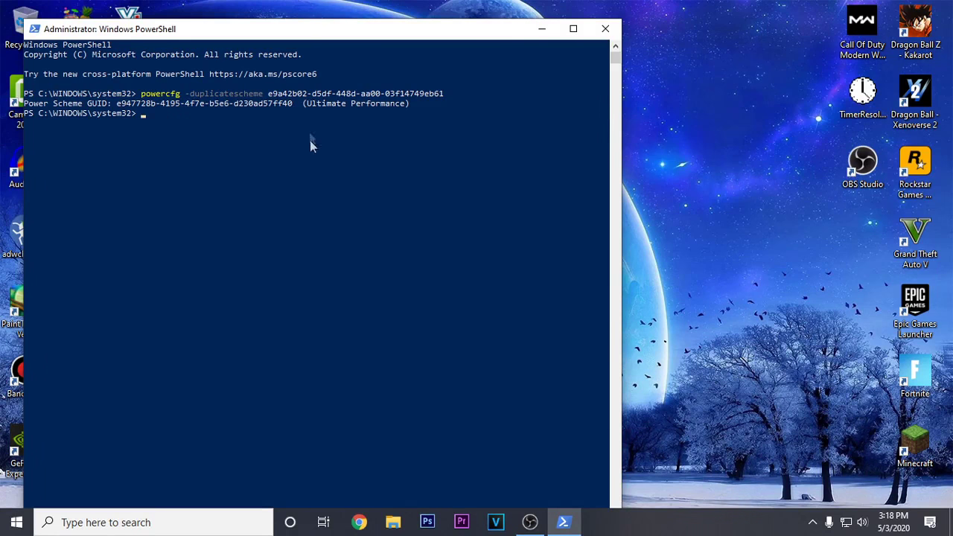
click(608, 29)
Step: Find the power plan settings through Windows search, go to Power Options and select the Ultimate Performance plan among the additional plans
click(187, 522)
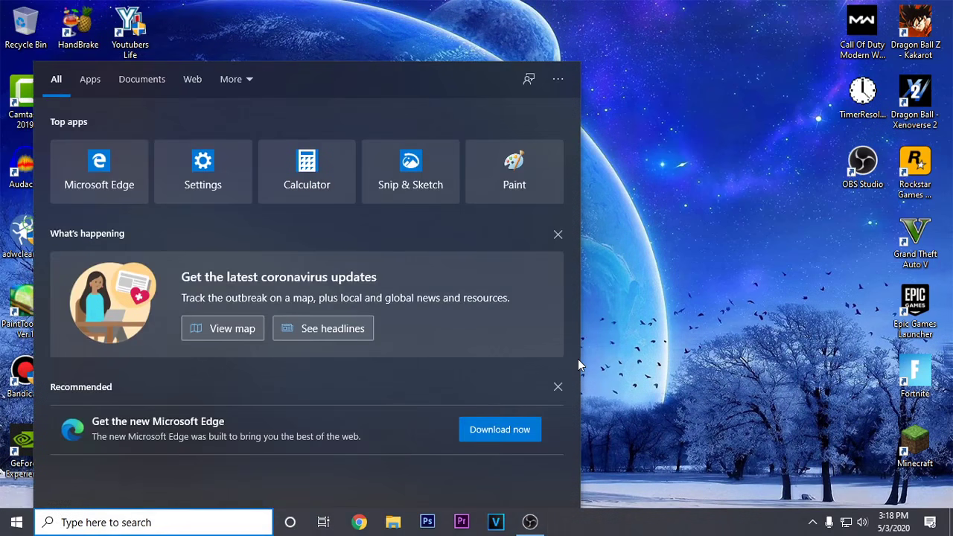
text(powe)
text(op)
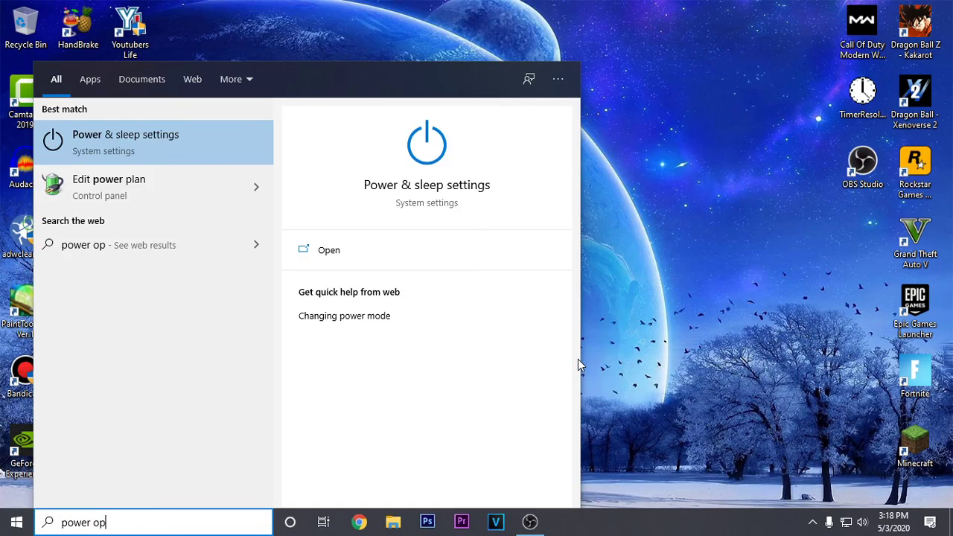
click(172, 193)
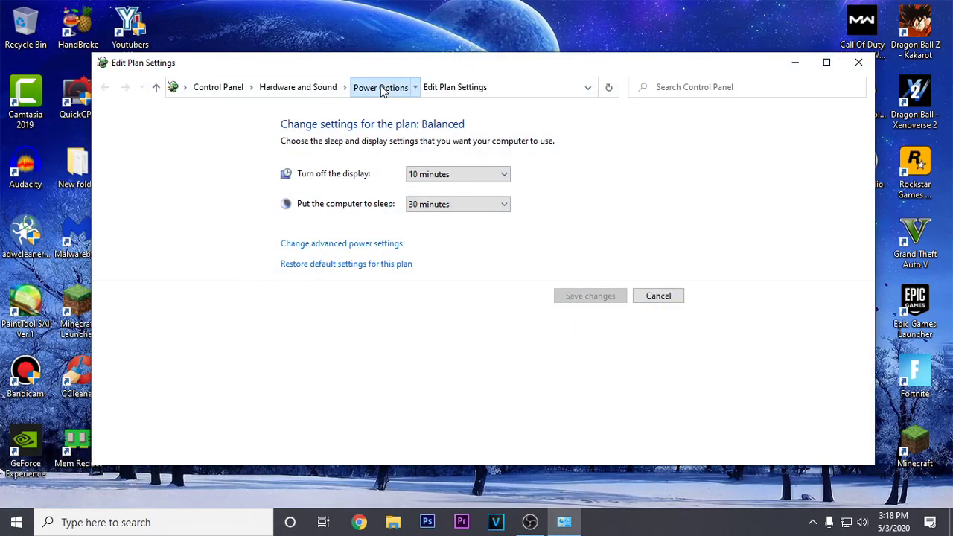
click(380, 88)
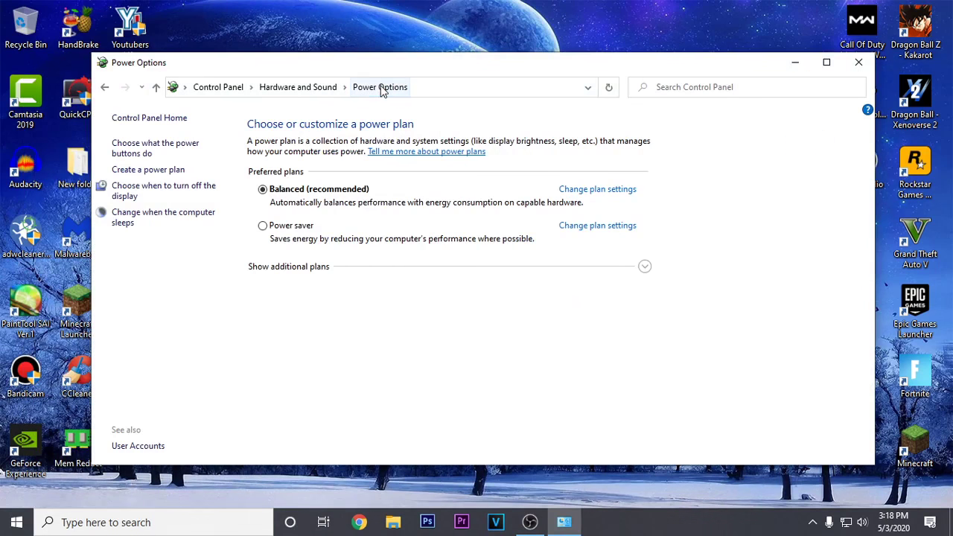
click(645, 268)
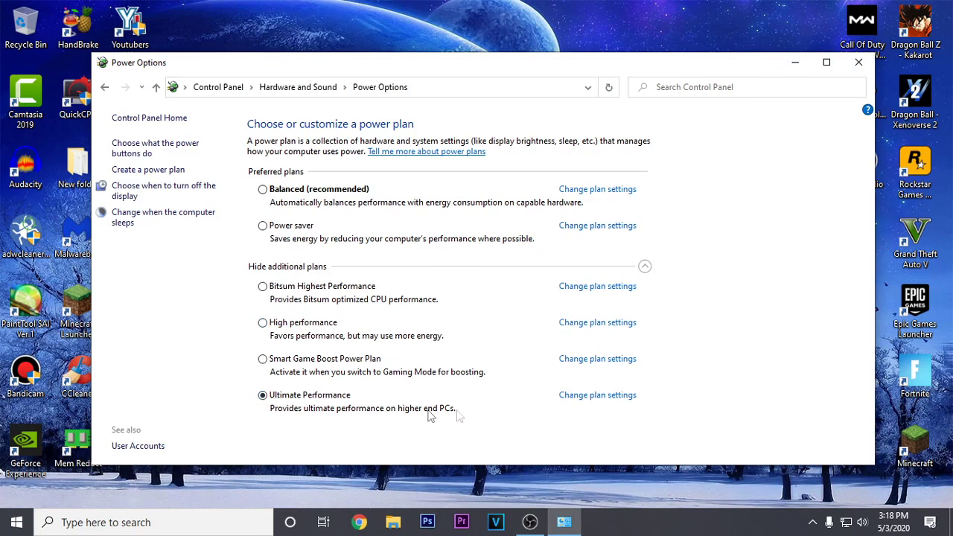
Step: Set the Ultimate Performance plan to never turn off the display, save the changes and close Power Options
click(612, 397)
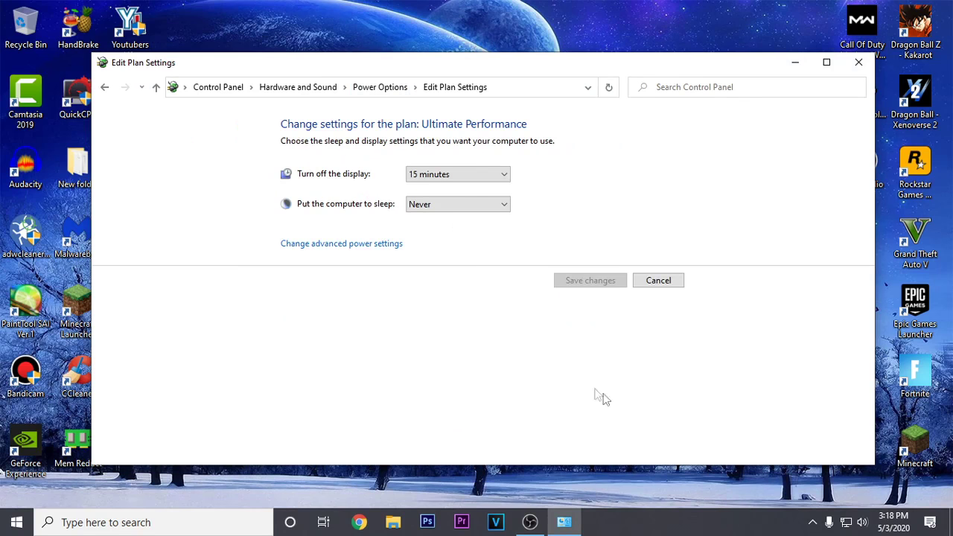
click(471, 175)
click(443, 344)
click(589, 283)
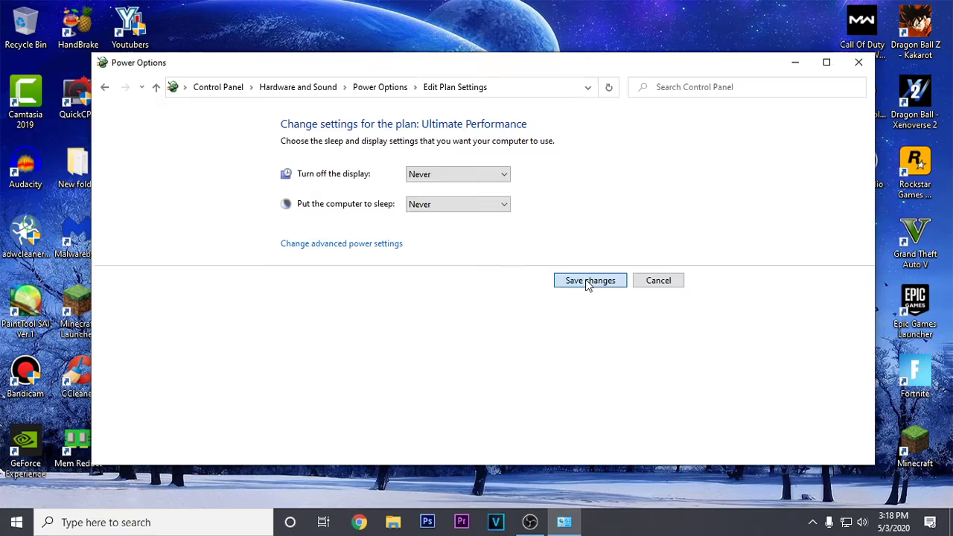
click(859, 61)
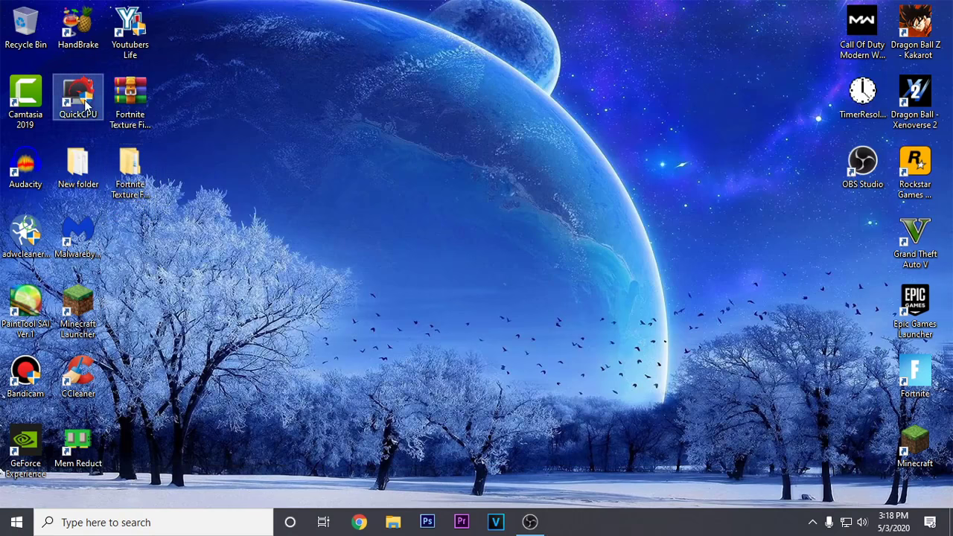
Step: Look into the nested Fortnite Texture Fix Pack folder from the desktop, then close it
double_click(133, 178)
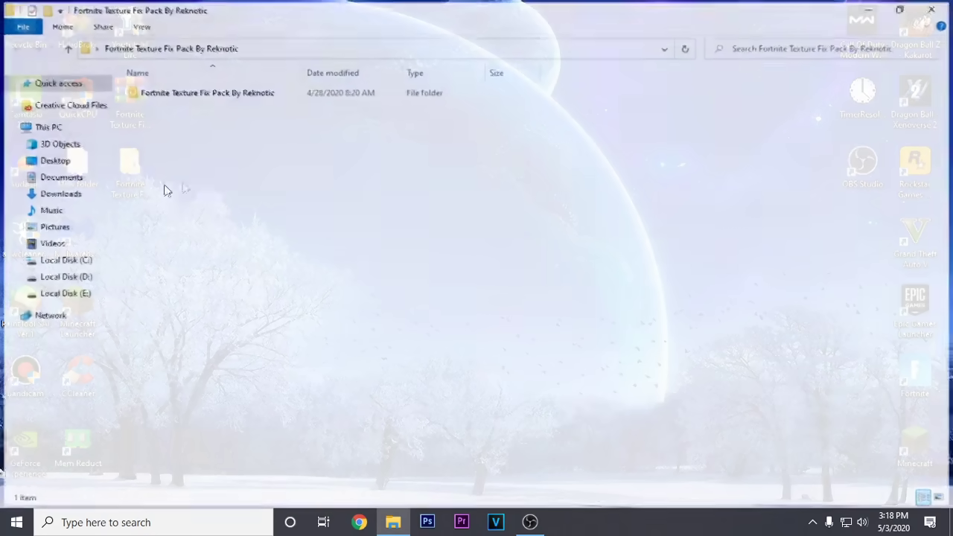
double_click(190, 94)
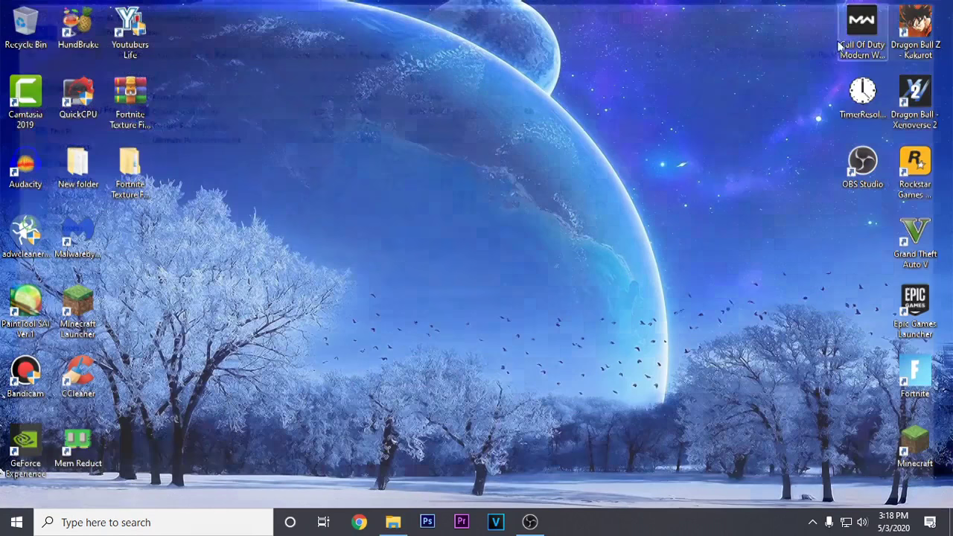
click(935, 7)
Step: Launch QuickCPU from the desktop, dismiss the update notice and choose Ultimate Performance as the system power plan
click(86, 108)
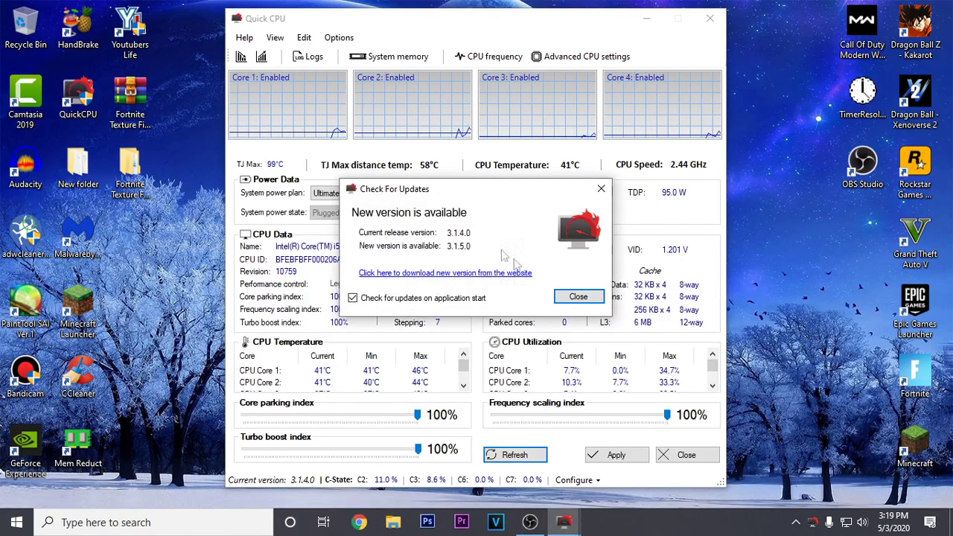
click(578, 297)
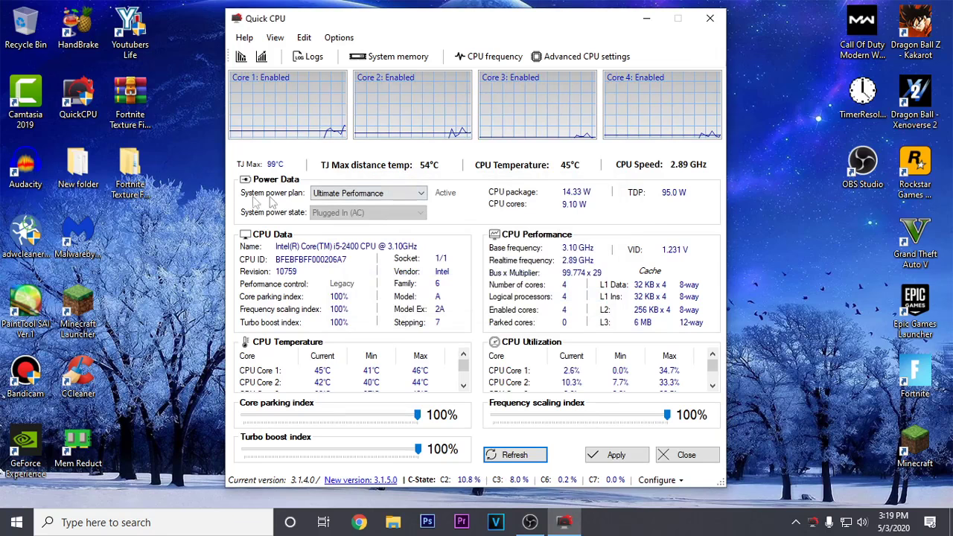
click(356, 195)
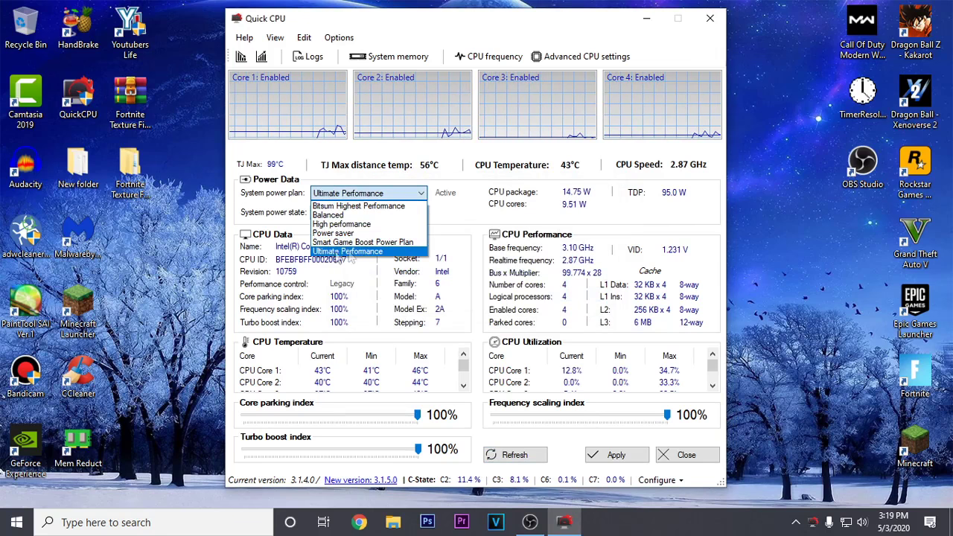
click(400, 252)
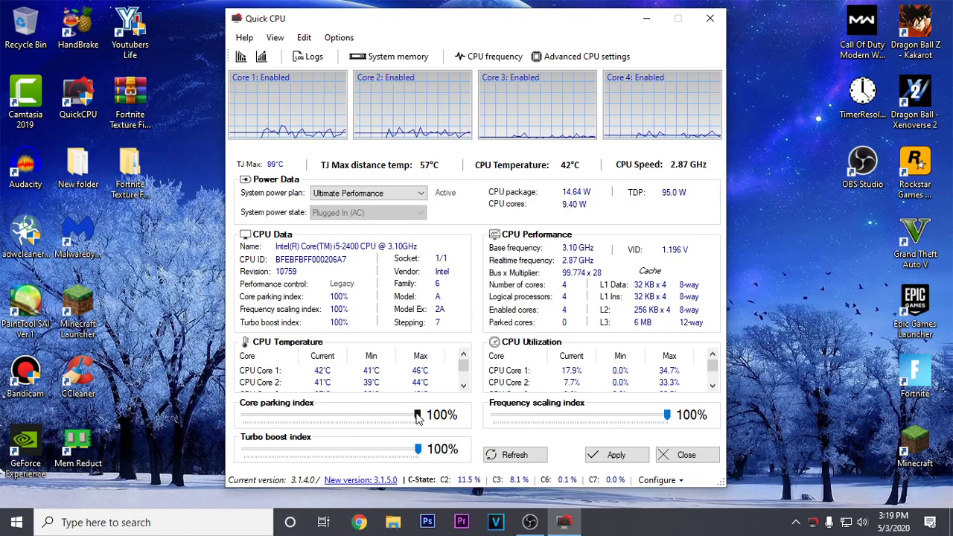
Step: Set the core parking index and frequency scaling index to 100% and apply the changes
drag(417, 417, 437, 427)
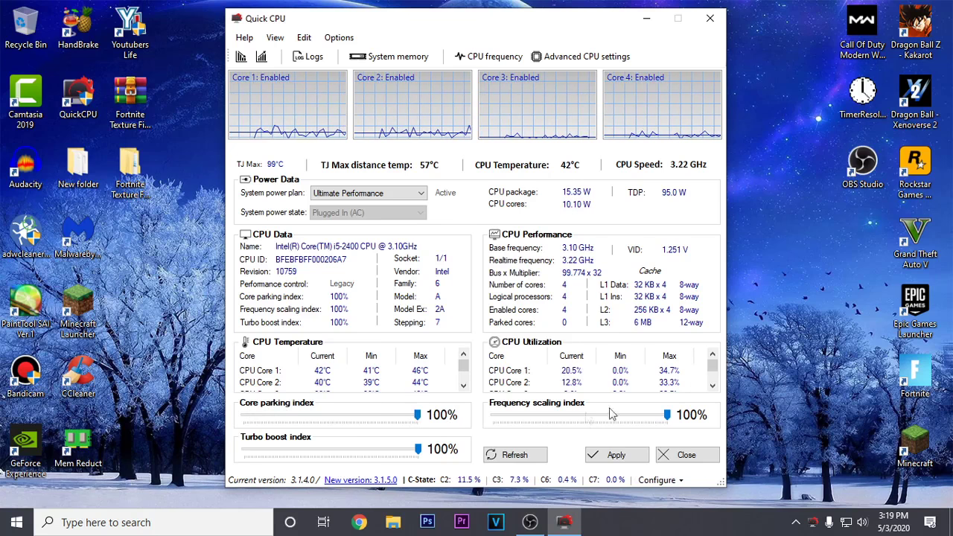
mouse_move(663, 416)
mouse_down()
mouse_move(645, 416)
mouse_move(666, 415)
mouse_up()
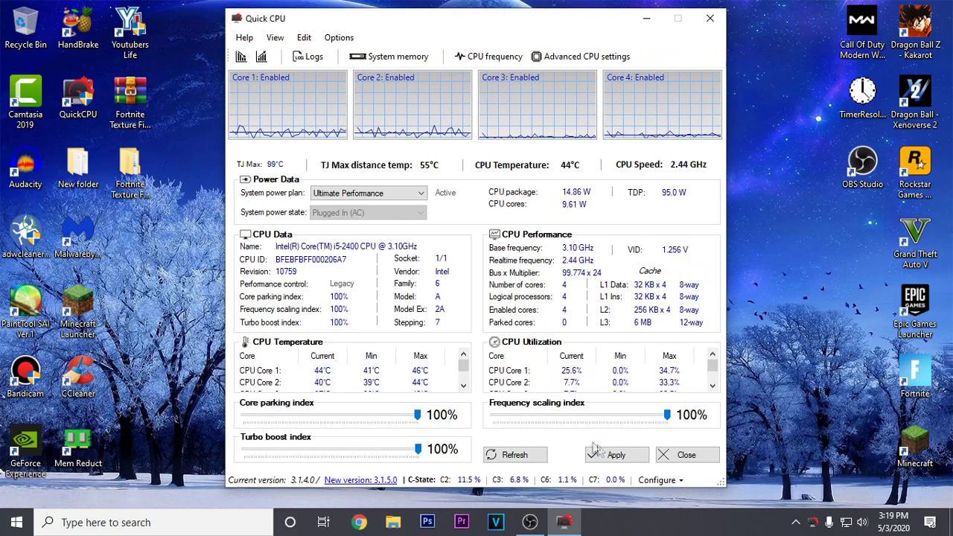
click(630, 457)
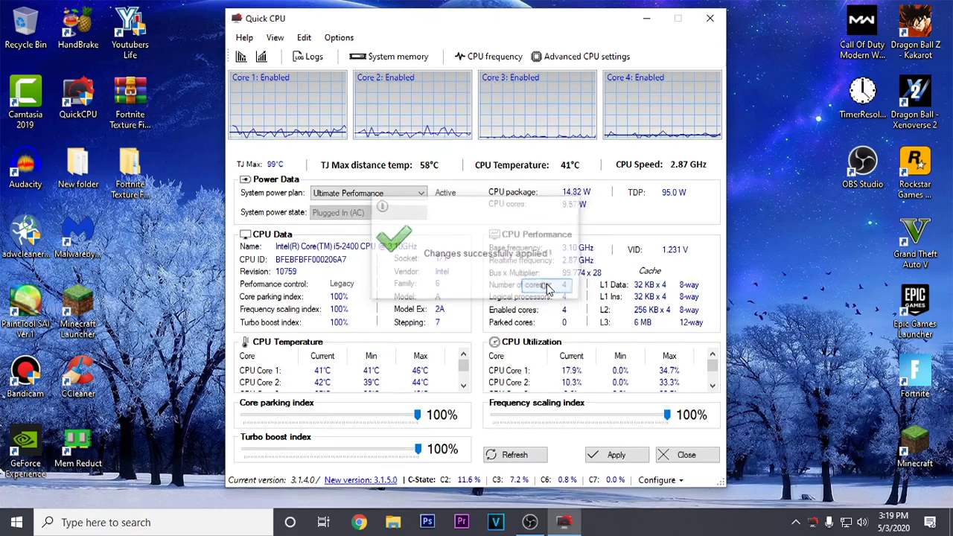